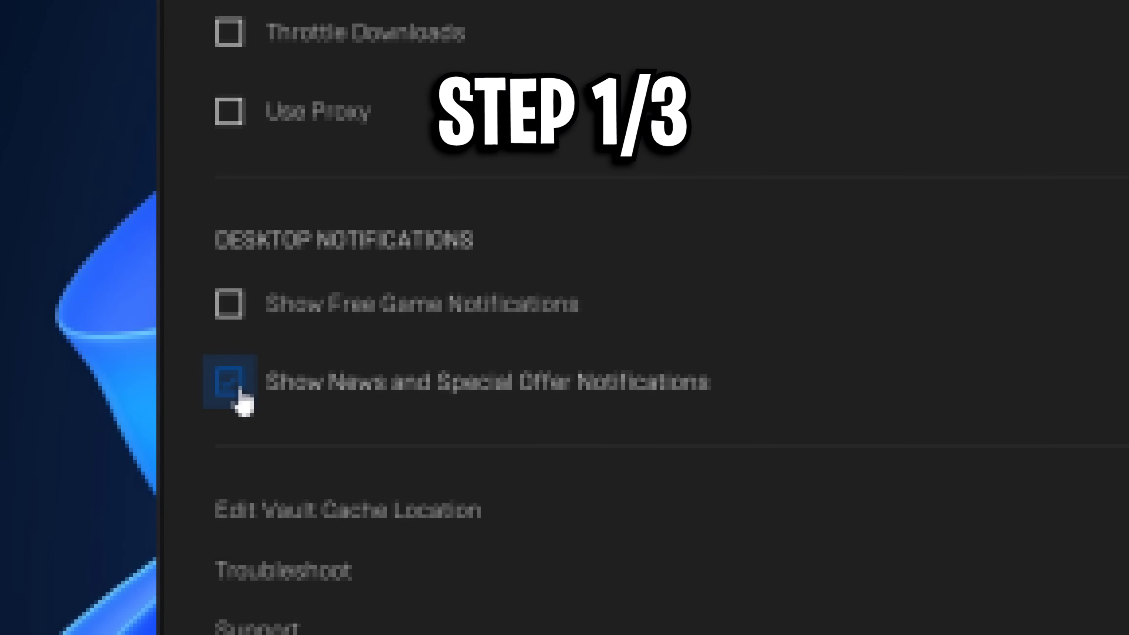
Step: Turn off the launcher's desktop notifications for news and special offers
{"action": "left_click", "coordinate": [240, 398]}
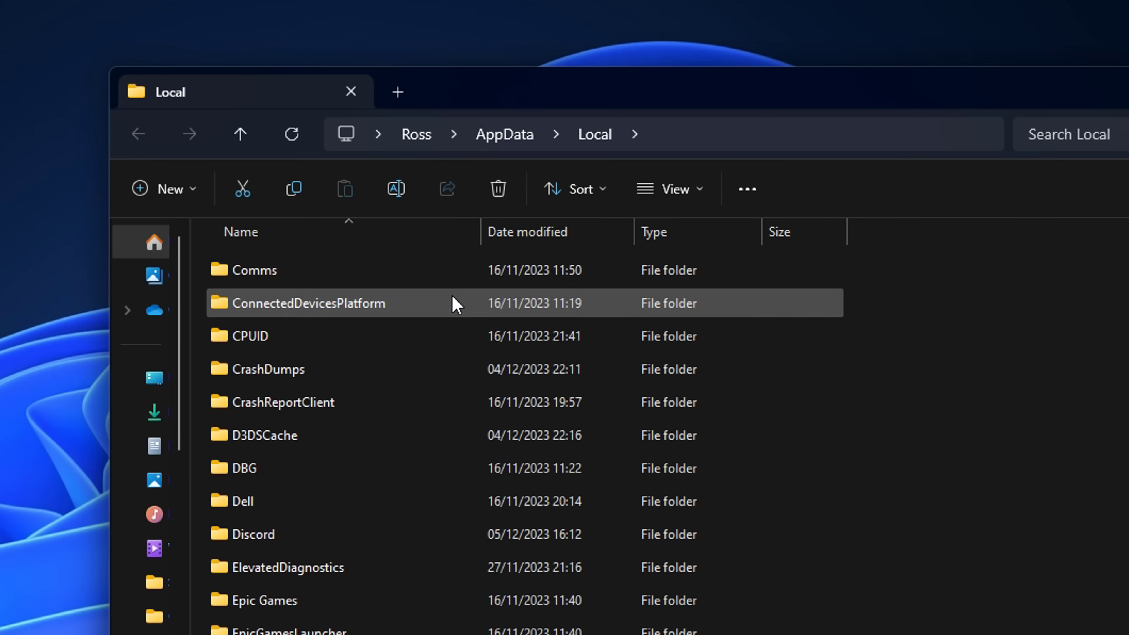
Step: Delete the FortniteGame folder from AppData\Local
{"action": "key", "text": "f"}
{"action": "scroll", "coordinate": [456, 307], "scroll_direction": "down", "scroll_amount": 2}
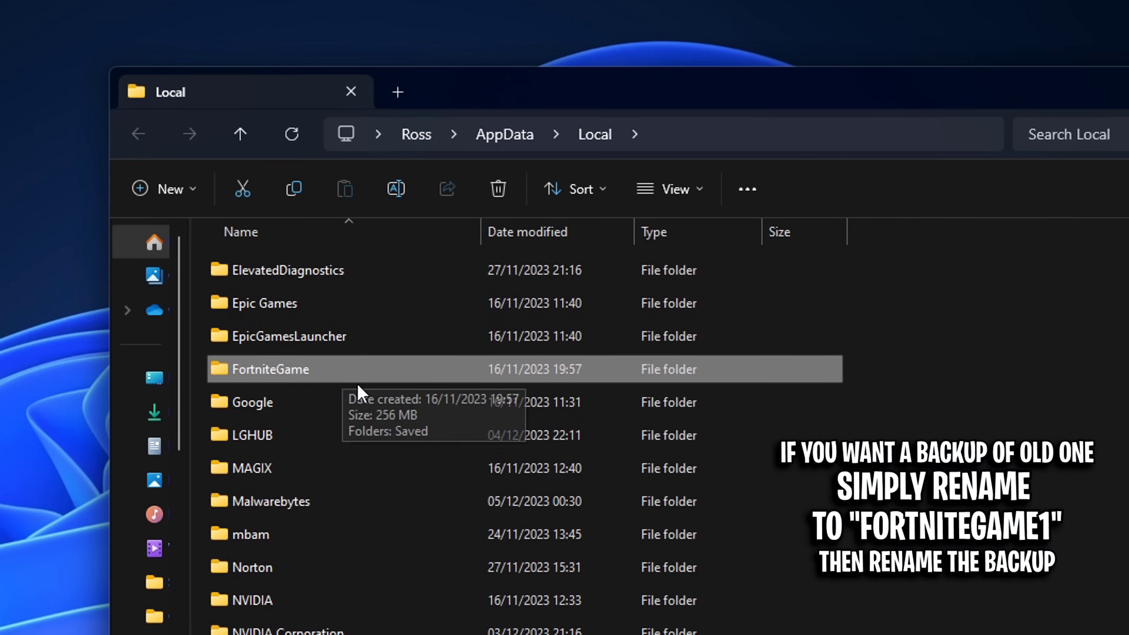
{"action": "key", "text": "Delete"}
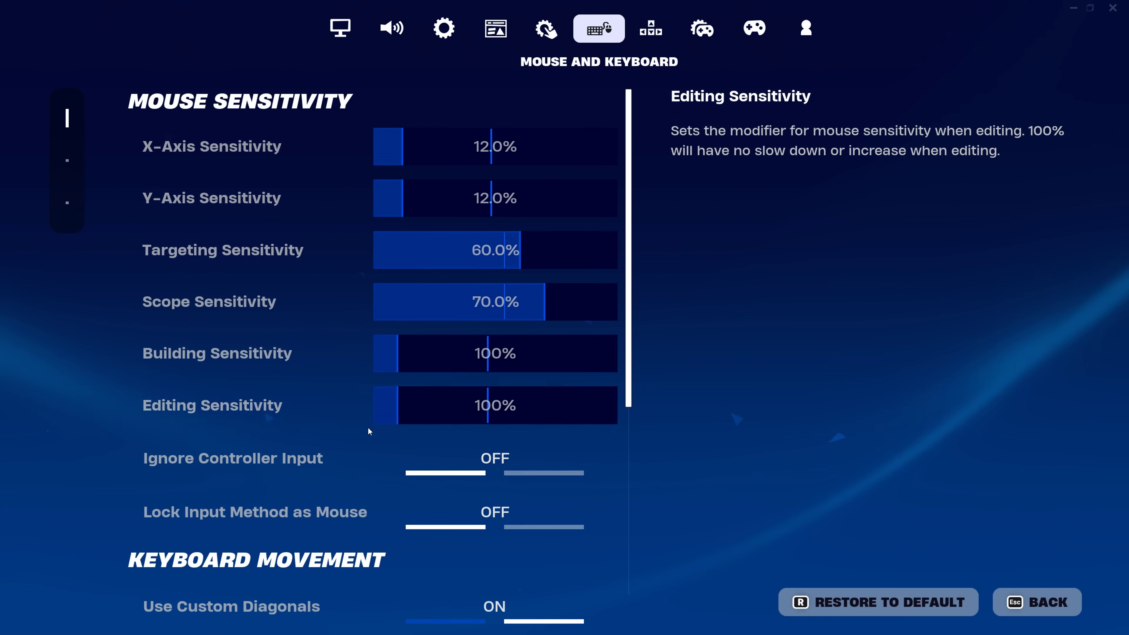
Step: Configure Fortnite's display settings with Fullscreen window mode, Unlimited frame rate limit and Performance rendering mode
{"action": "left_click", "coordinate": [659, 31]}
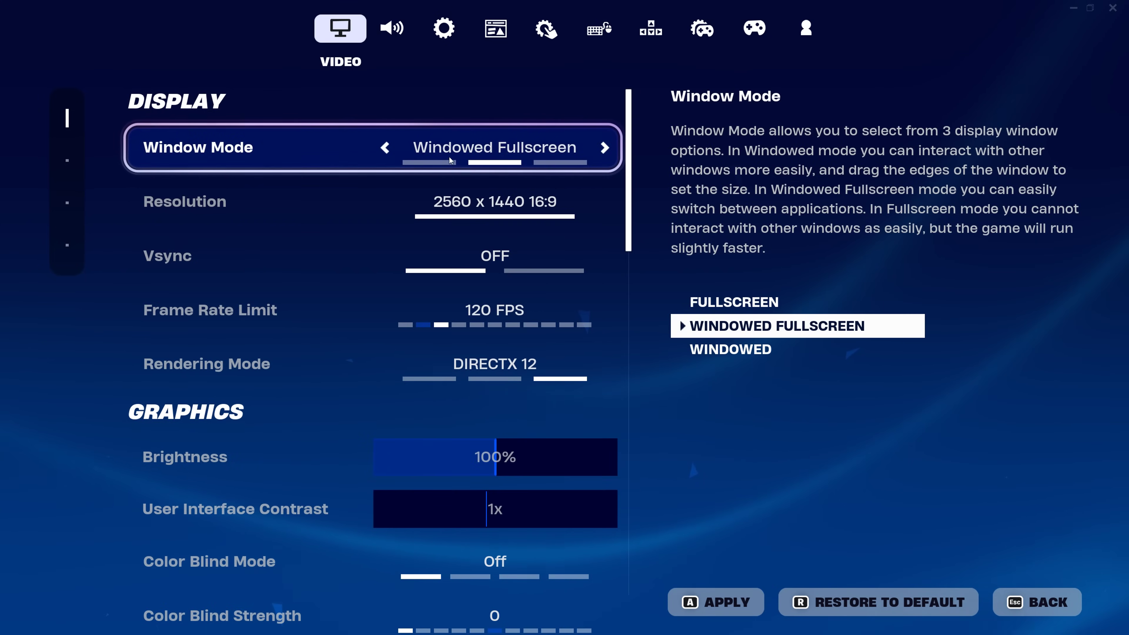
{"action": "left_click", "coordinate": [391, 147]}
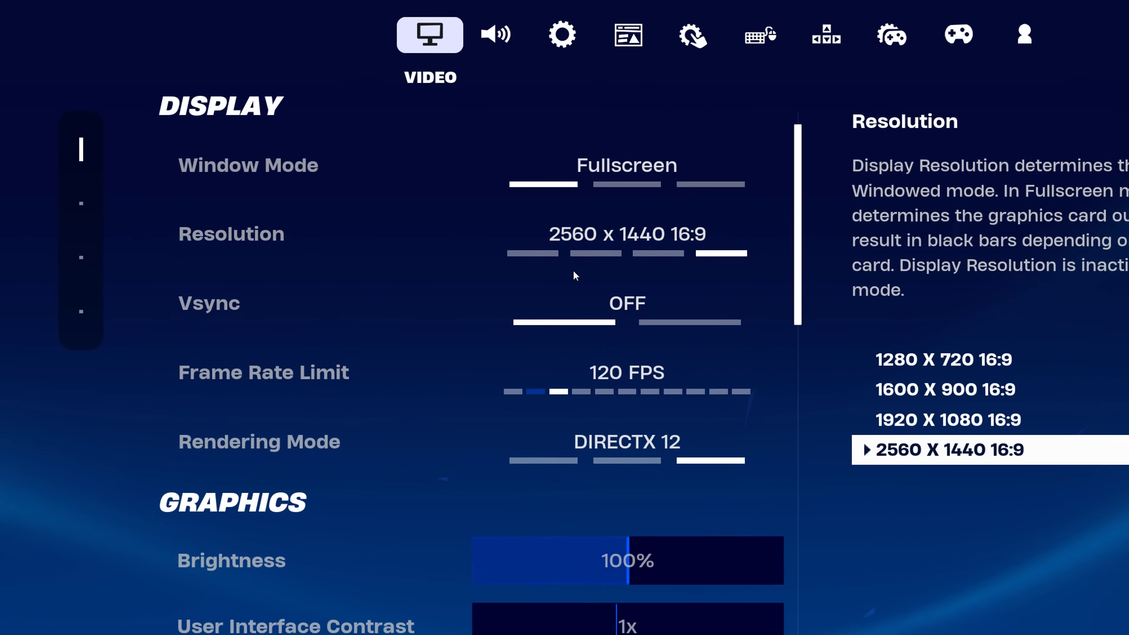
{"action": "scroll", "coordinate": [484, 258], "scroll_direction": "down", "scroll_amount": 2}
{"action": "left_click", "coordinate": [556, 310]}
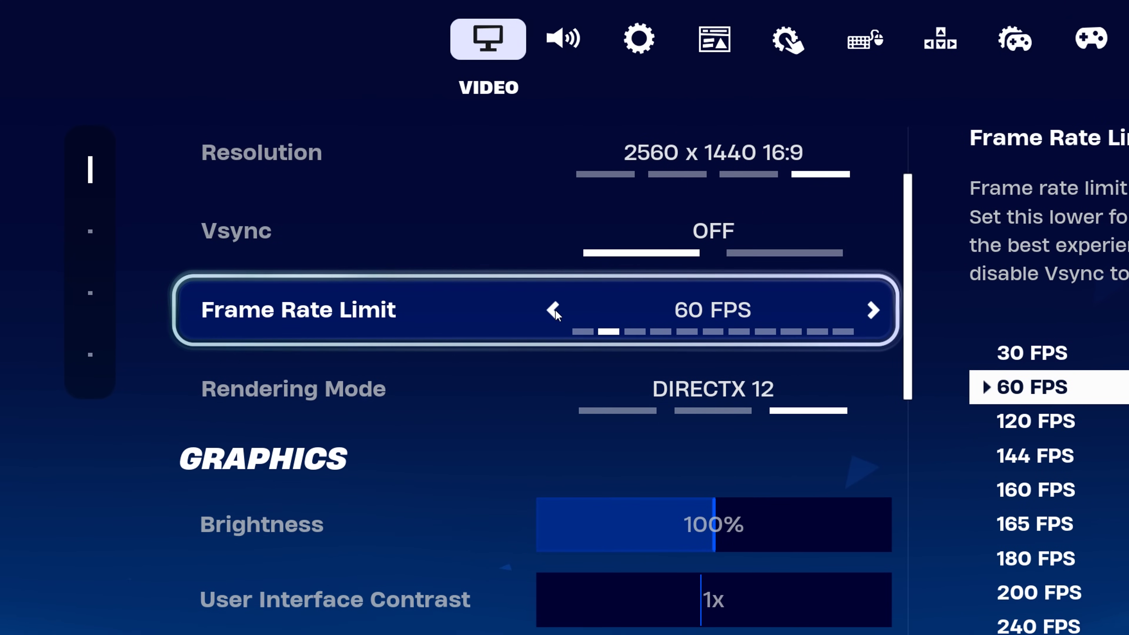
{"action": "left_click", "coordinate": [555, 308]}
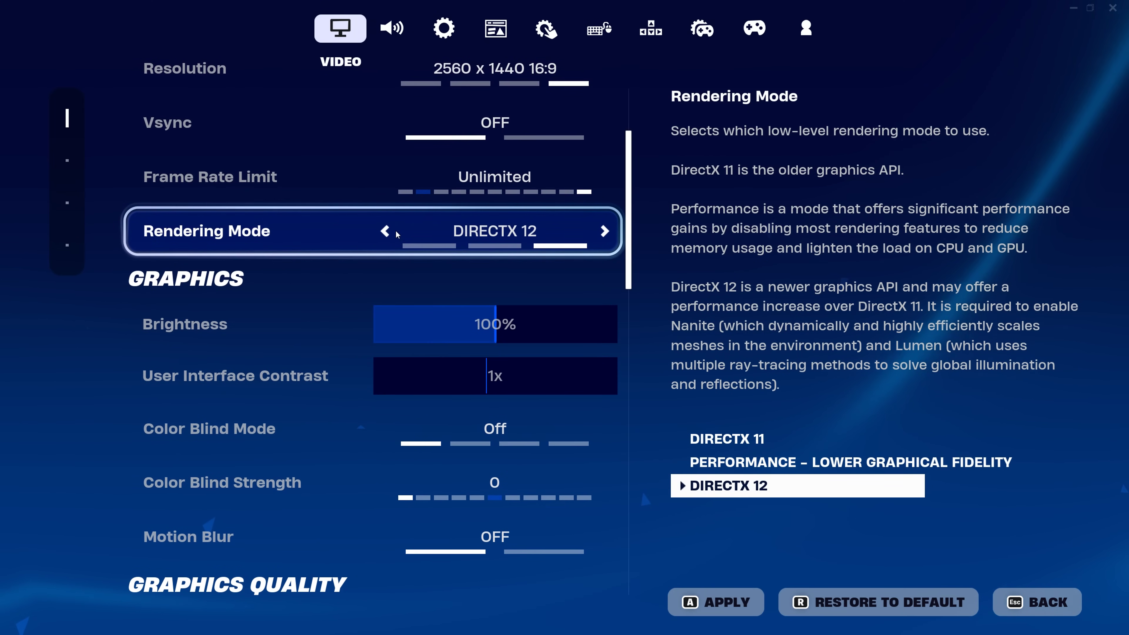
{"action": "left_click", "coordinate": [511, 243]}
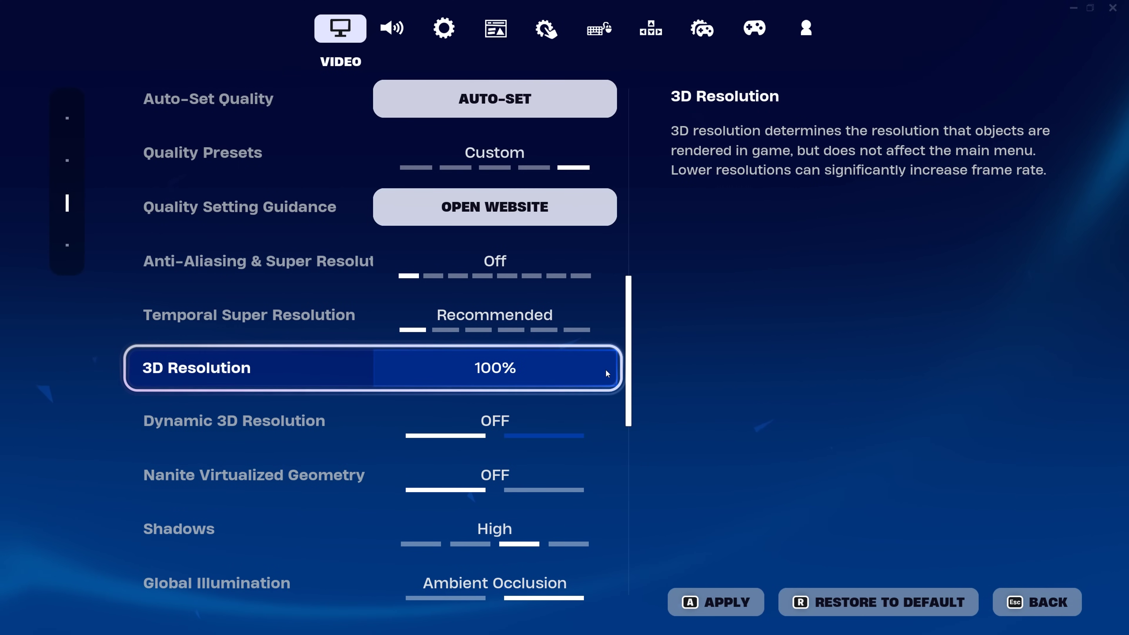
Step: Turn off Shadows, Global Illumination and Reflections in the graphics quality settings
{"action": "scroll", "coordinate": [598, 364], "scroll_direction": "down", "scroll_amount": 3}
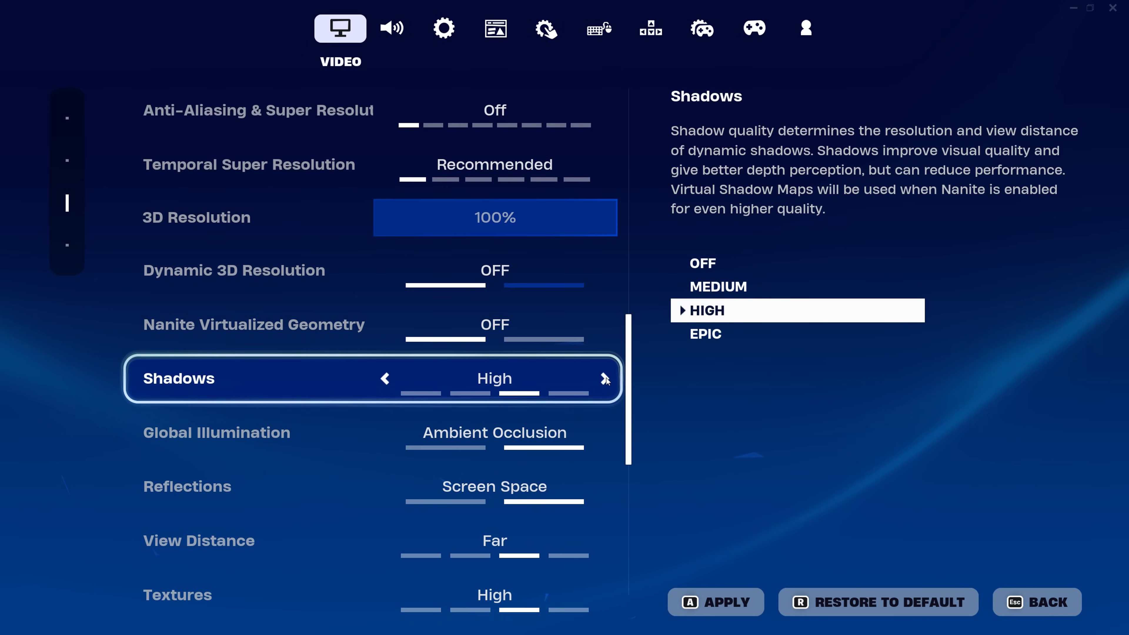
{"action": "left_click", "coordinate": [604, 378]}
{"action": "left_click", "coordinate": [605, 379]}
{"action": "scroll", "coordinate": [597, 375], "scroll_direction": "down", "scroll_amount": 2}
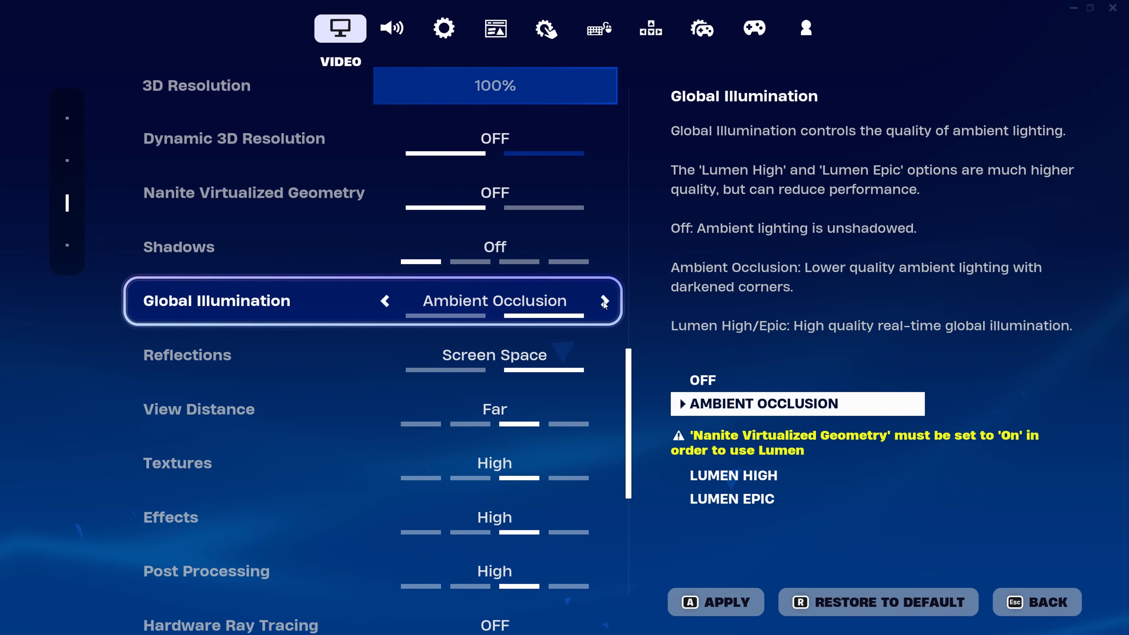
{"action": "left_click", "coordinate": [603, 302]}
{"action": "scroll", "coordinate": [600, 304], "scroll_direction": "down", "scroll_amount": 1}
{"action": "left_click", "coordinate": [607, 315]}
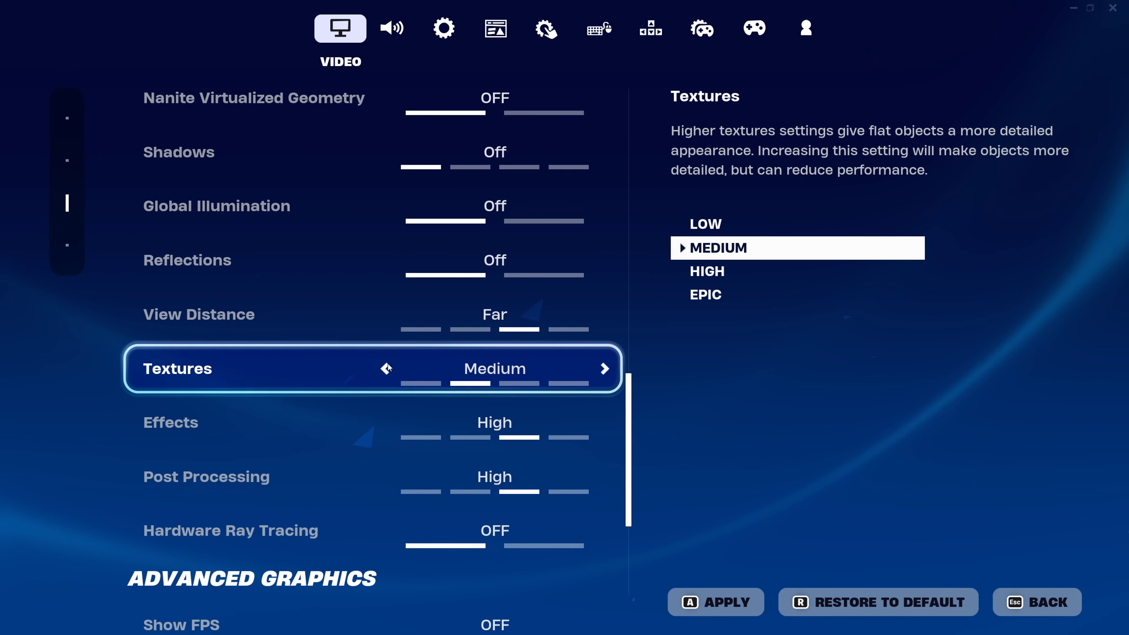
Step: Set Textures, Effects and Post Processing to Low in the graphics quality settings
{"action": "left_click", "coordinate": [384, 369]}
{"action": "scroll", "coordinate": [434, 382], "scroll_direction": "down", "scroll_amount": 1}
{"action": "left_click", "coordinate": [384, 414]}
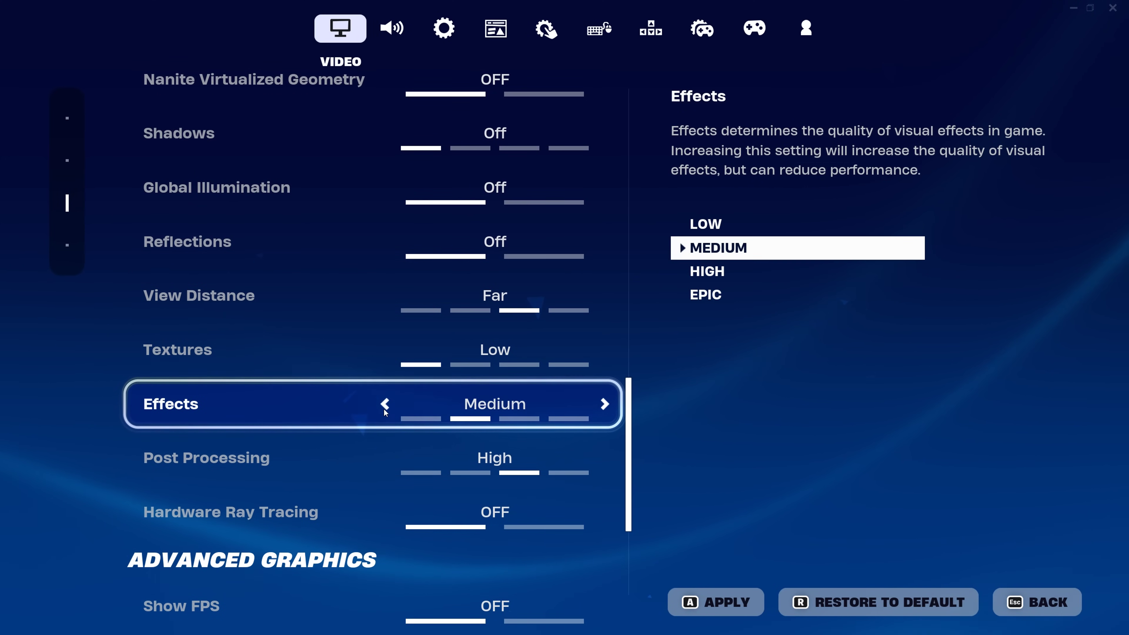
{"action": "left_click", "coordinate": [384, 413]}
{"action": "scroll", "coordinate": [385, 416], "scroll_direction": "down", "scroll_amount": 1}
{"action": "left_click", "coordinate": [387, 421]}
{"action": "left_click", "coordinate": [386, 420]}
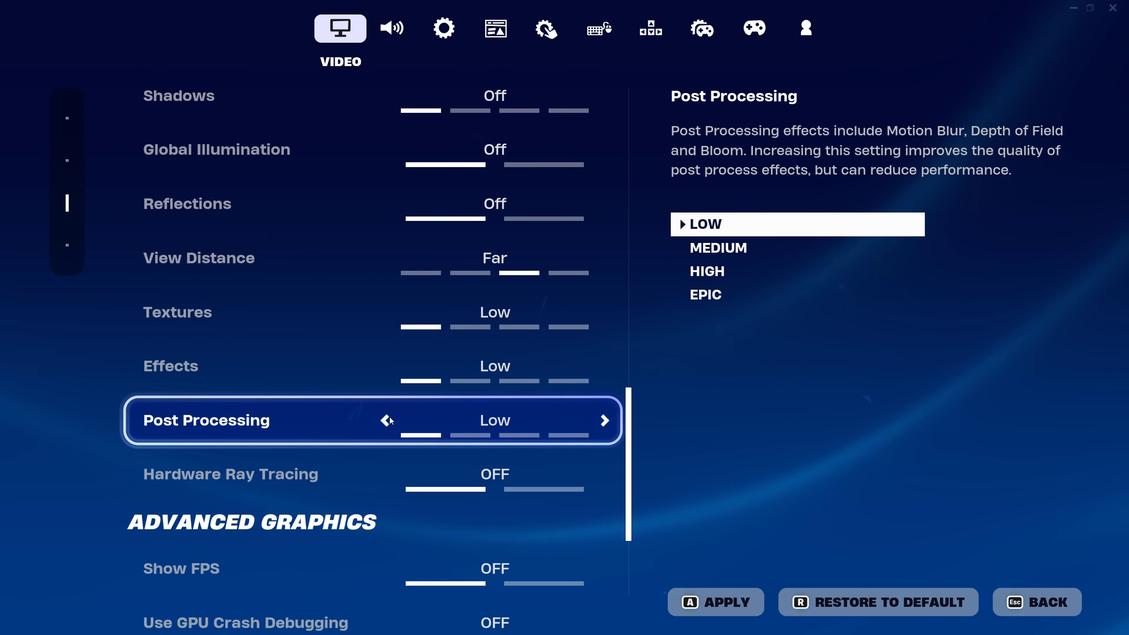
Step: Review the remaining video settings and close the game
{"action": "scroll", "coordinate": [456, 434], "scroll_direction": "down", "scroll_amount": 2}
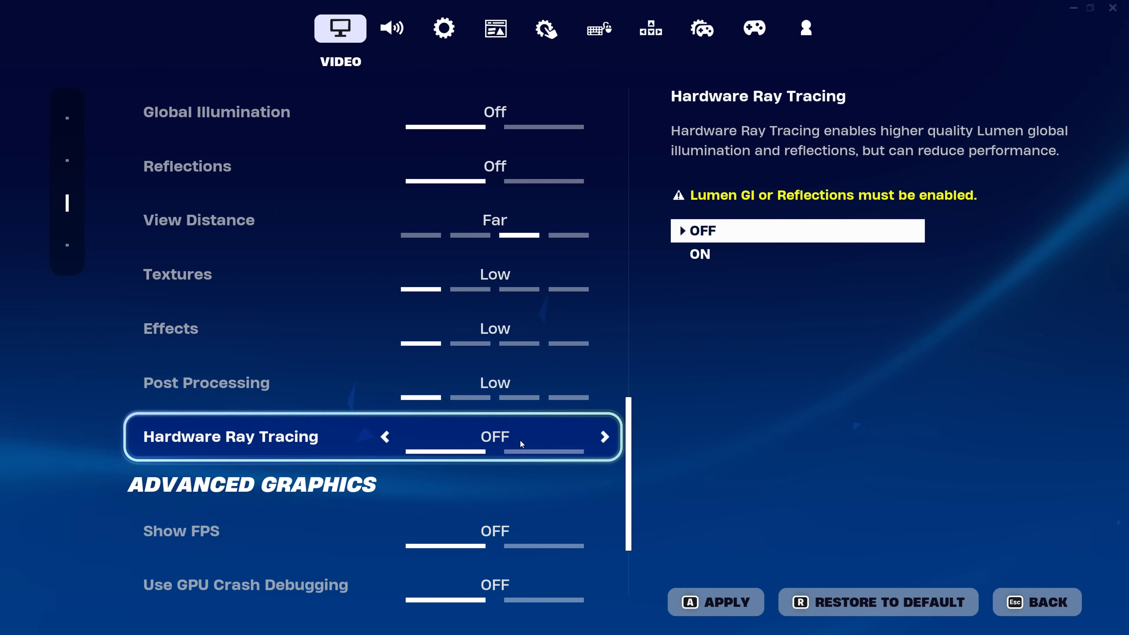
{"action": "scroll", "coordinate": [526, 440], "scroll_direction": "down", "scroll_amount": 3}
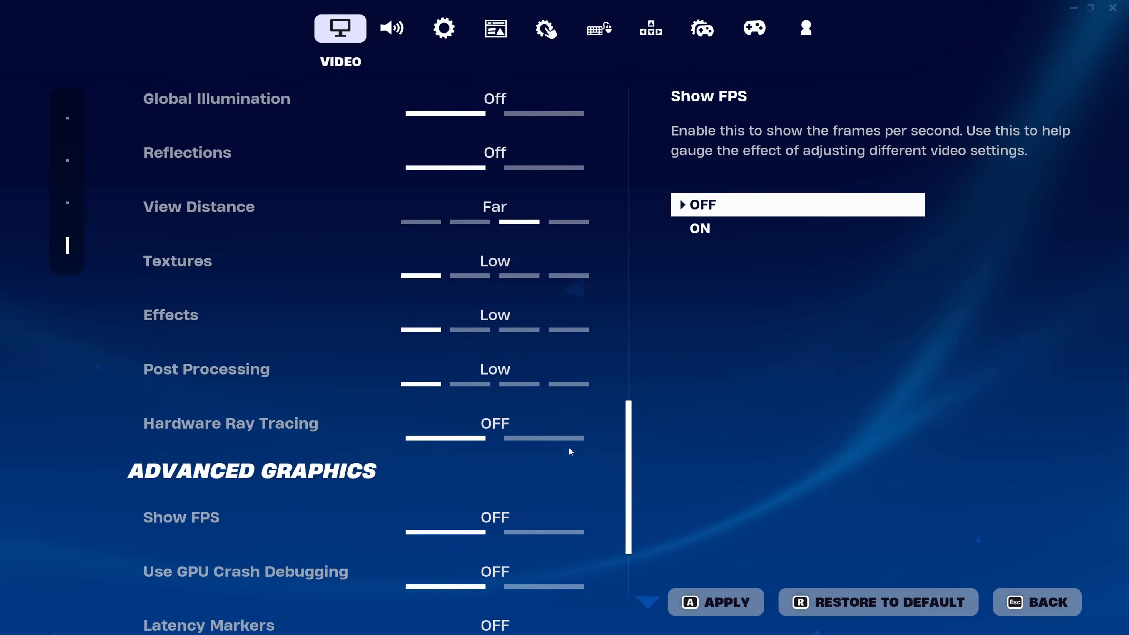
{"action": "scroll", "coordinate": [569, 447], "scroll_direction": "up", "scroll_amount": 10}
{"action": "scroll", "coordinate": [536, 232], "scroll_direction": "up", "scroll_amount": 10}
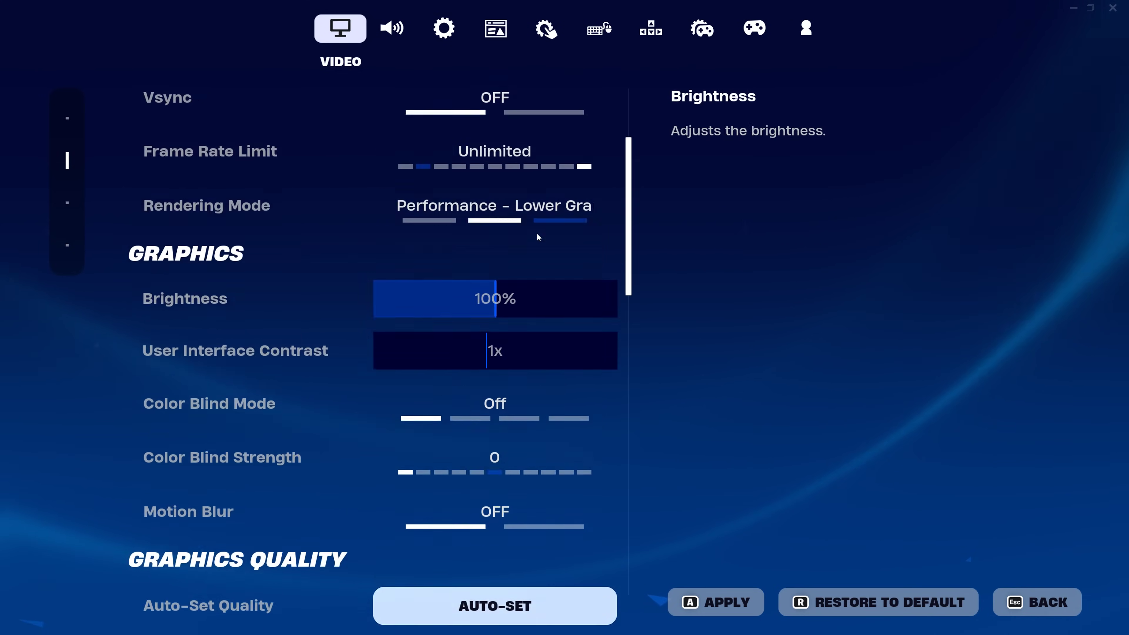
{"action": "key", "text": "alt+F4"}
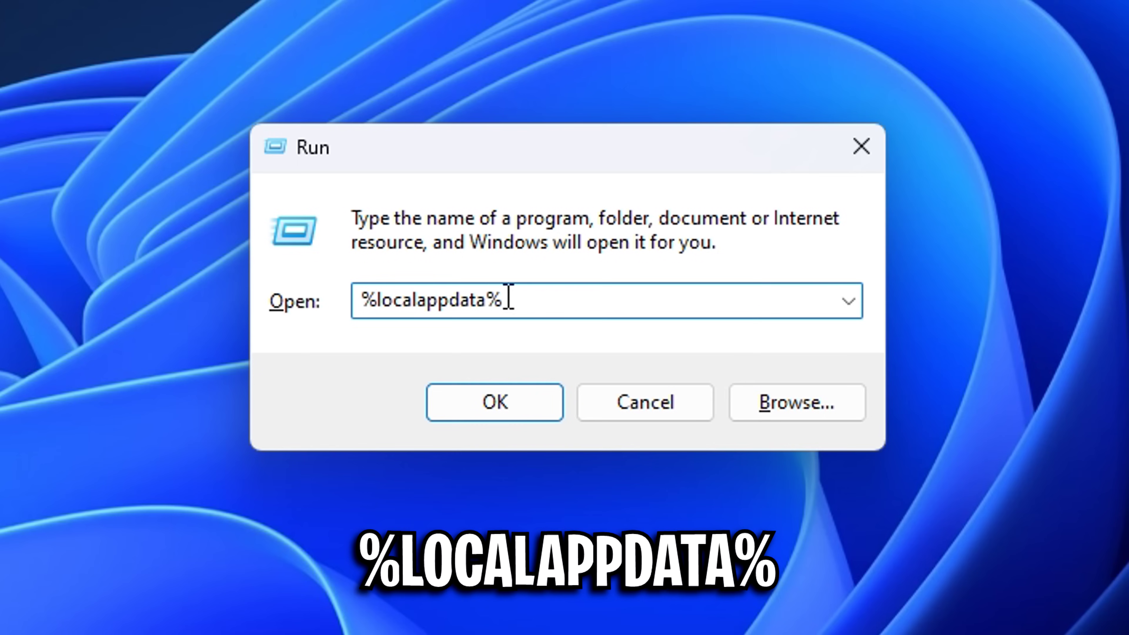
Step: Open %localappdata% and go to the FortniteGame\Saved\Config\WindowsClient folder
{"action": "left_click_drag", "start_coordinate": [507, 299], "coordinate": [359, 315]}
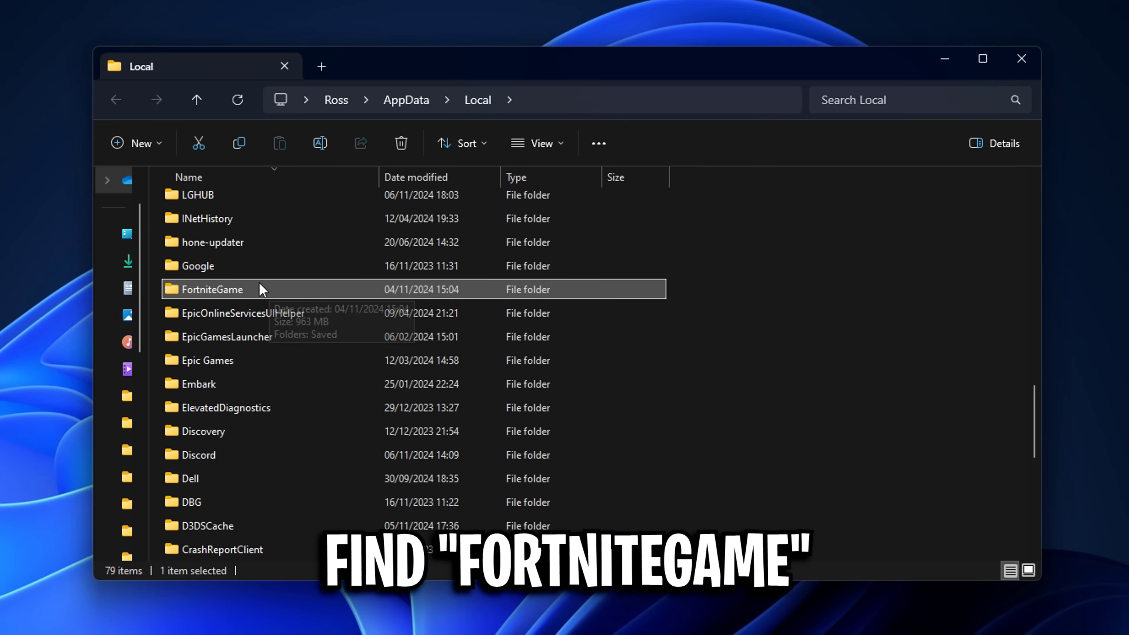
{"action": "double_click", "coordinate": [282, 294]}
{"action": "double_click", "coordinate": [240, 203]}
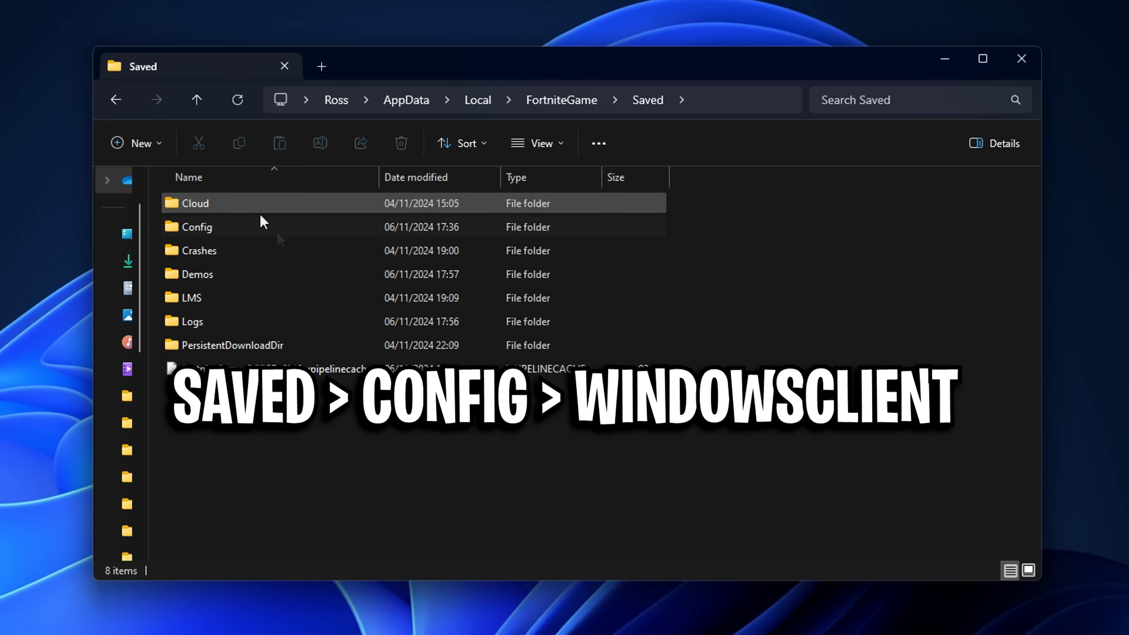
{"action": "double_click", "coordinate": [278, 228]}
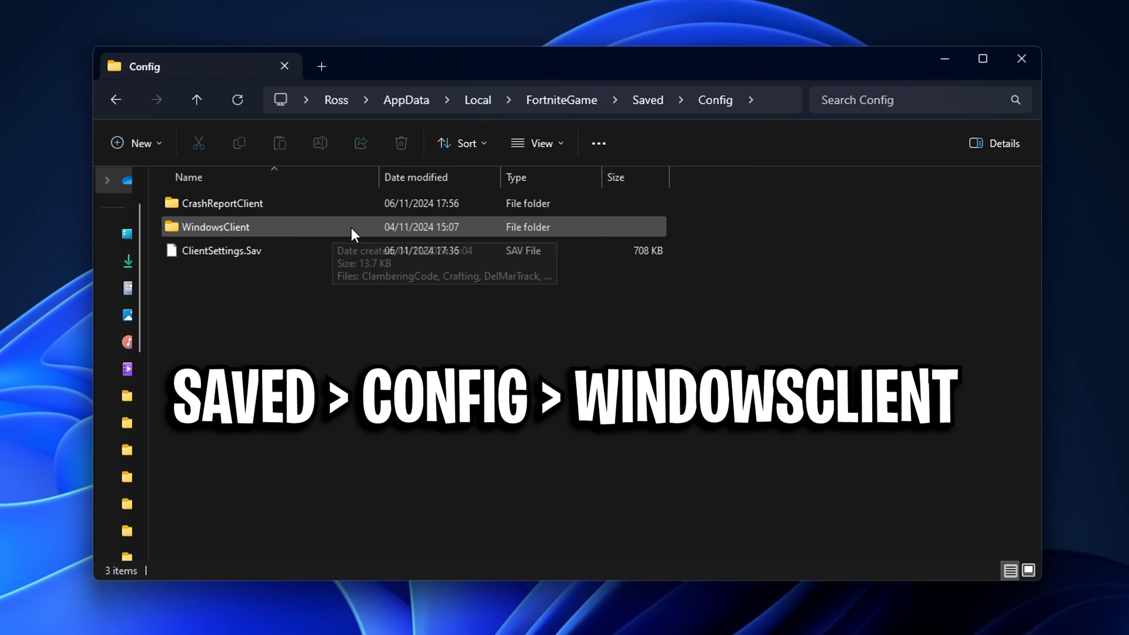
{"action": "double_click", "coordinate": [341, 229]}
Step: Check the Read-only attribute in the GameUserSettings file's properties and close them
{"action": "left_click", "coordinate": [225, 352]}
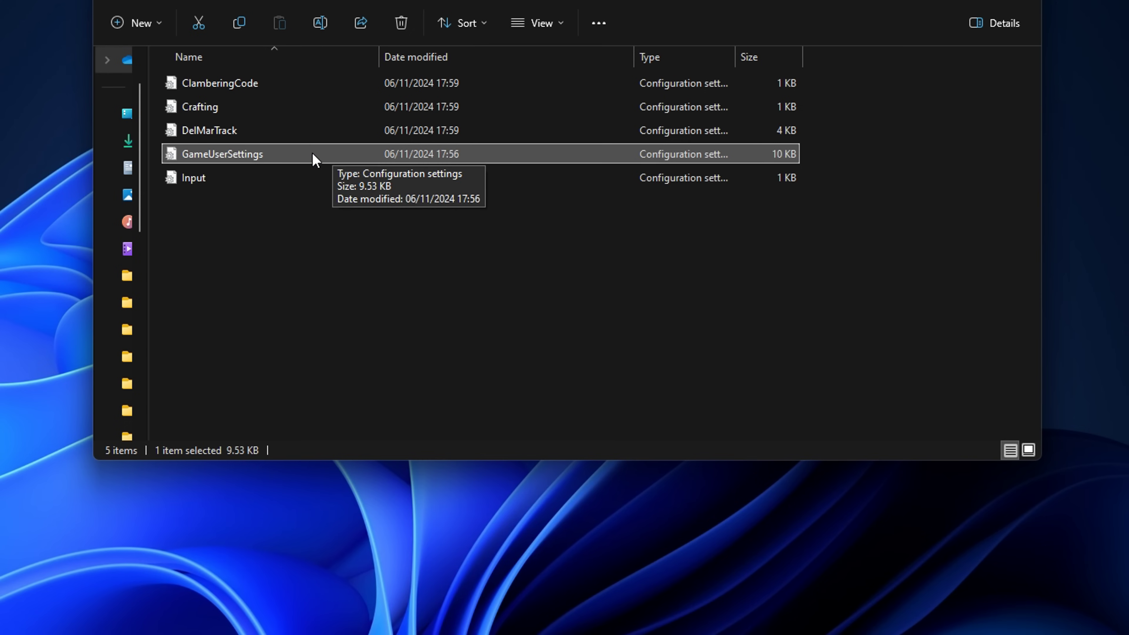
{"action": "right_click", "coordinate": [389, 347]}
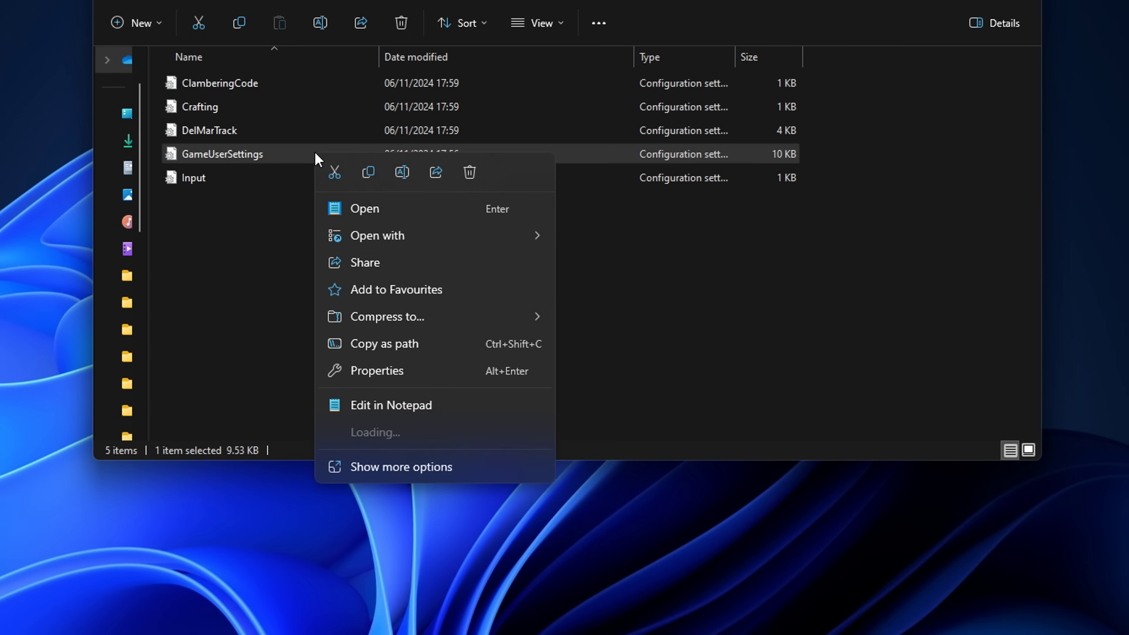
{"action": "left_click", "coordinate": [441, 469]}
{"action": "left_click", "coordinate": [469, 527]}
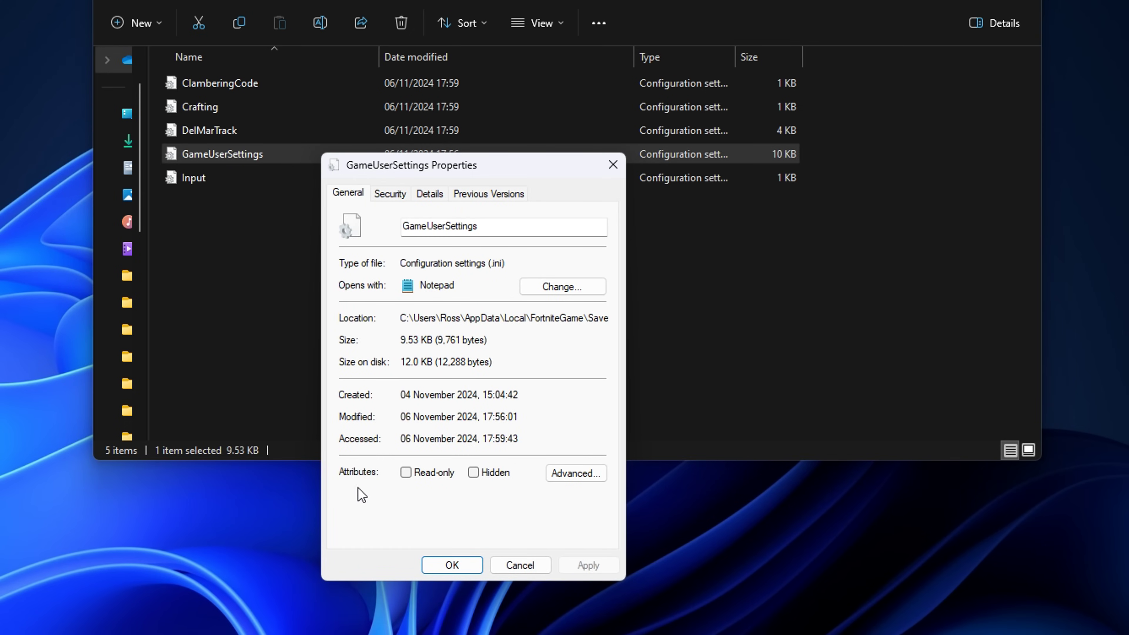
{"action": "left_click", "coordinate": [463, 571]}
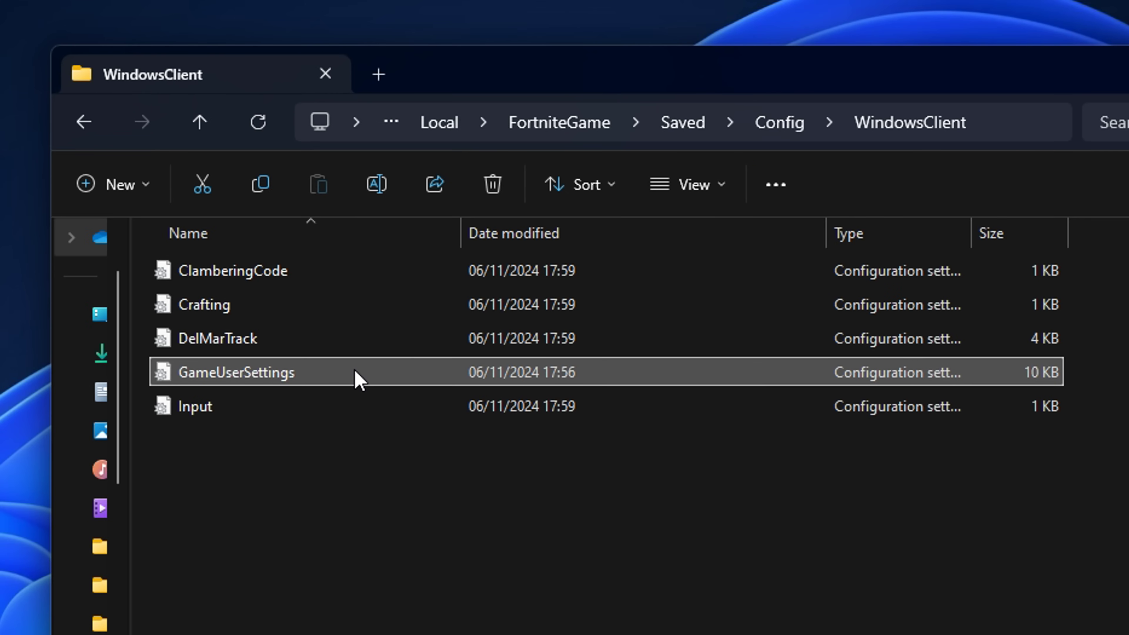
Step: Open the GameUserSettings file in Notepad and highlight its FullscreenMode line
{"action": "double_click", "coordinate": [358, 378]}
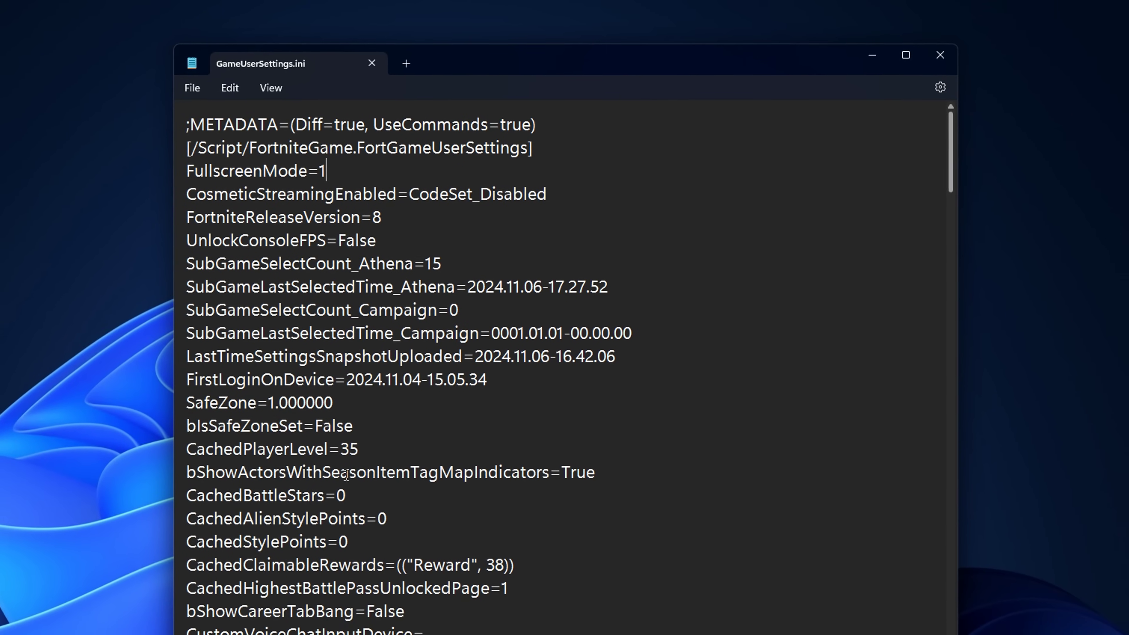
{"action": "left_click_drag", "start_coordinate": [331, 165], "coordinate": [197, 156]}
{"action": "left_click", "coordinate": [338, 165]}
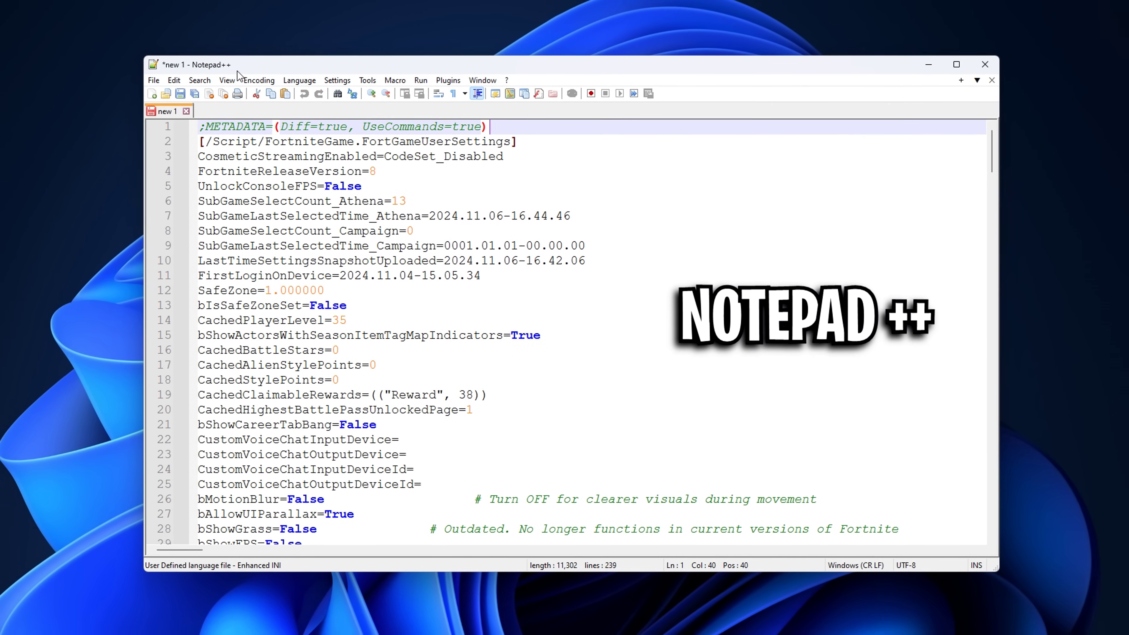
Step: Examine the bMotionBlur comment in the annotated Notepad++ copy and open text search in GameUserSettings.ini
{"action": "scroll", "coordinate": [428, 323], "scroll_direction": "down", "scroll_amount": 4}
{"action": "left_click_drag", "start_coordinate": [458, 321], "coordinate": [816, 320]}
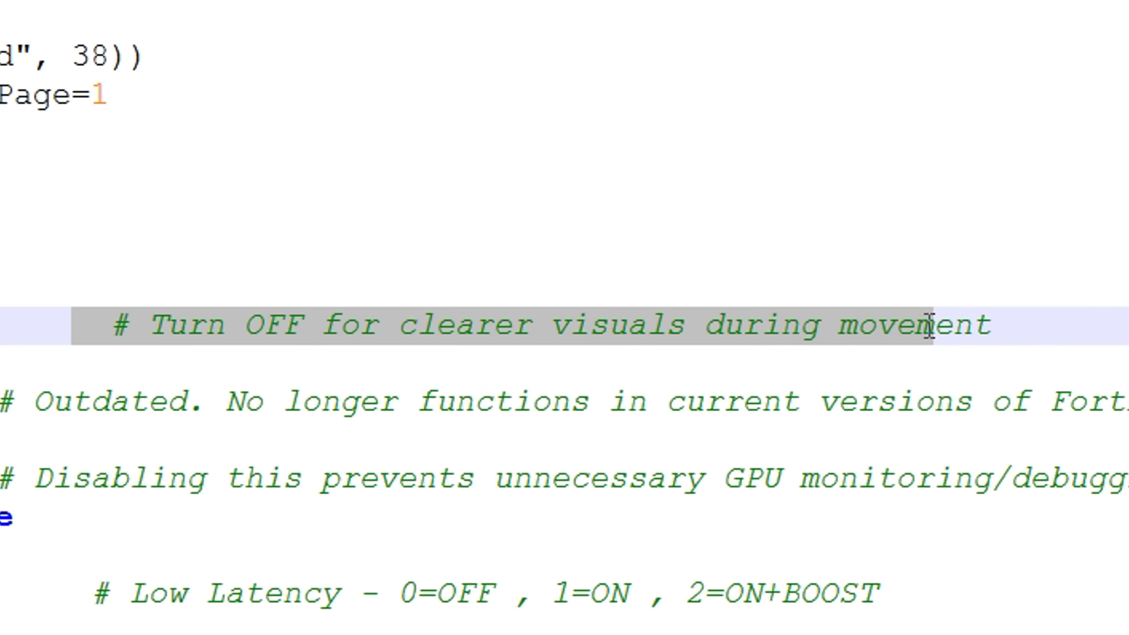
{"action": "left_click", "coordinate": [856, 321]}
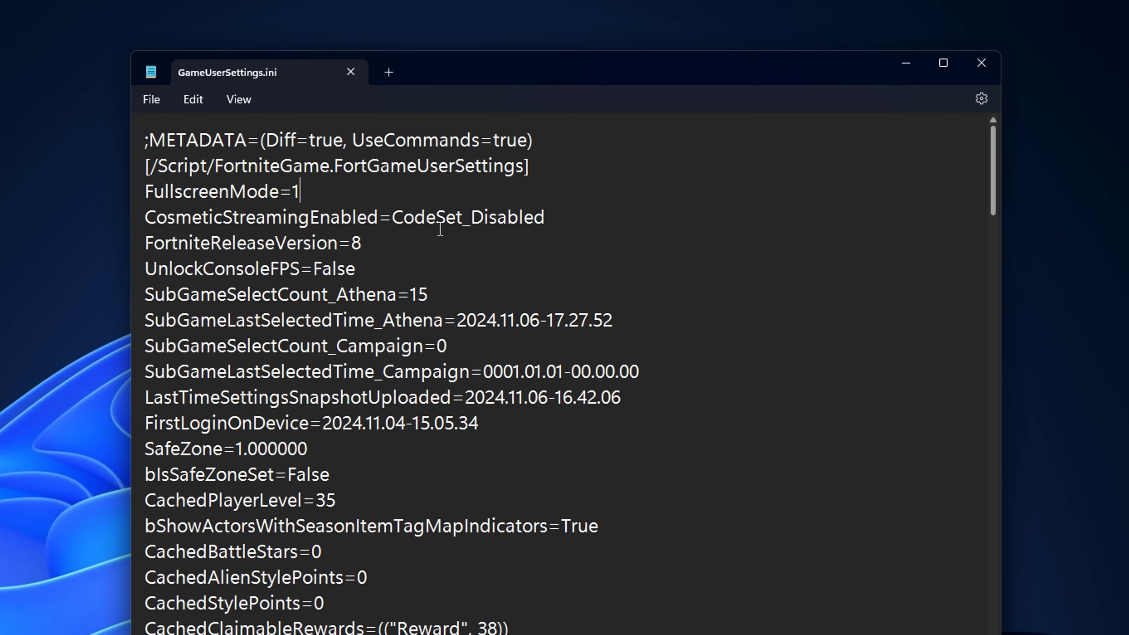
{"action": "key", "text": "ctrl+f"}
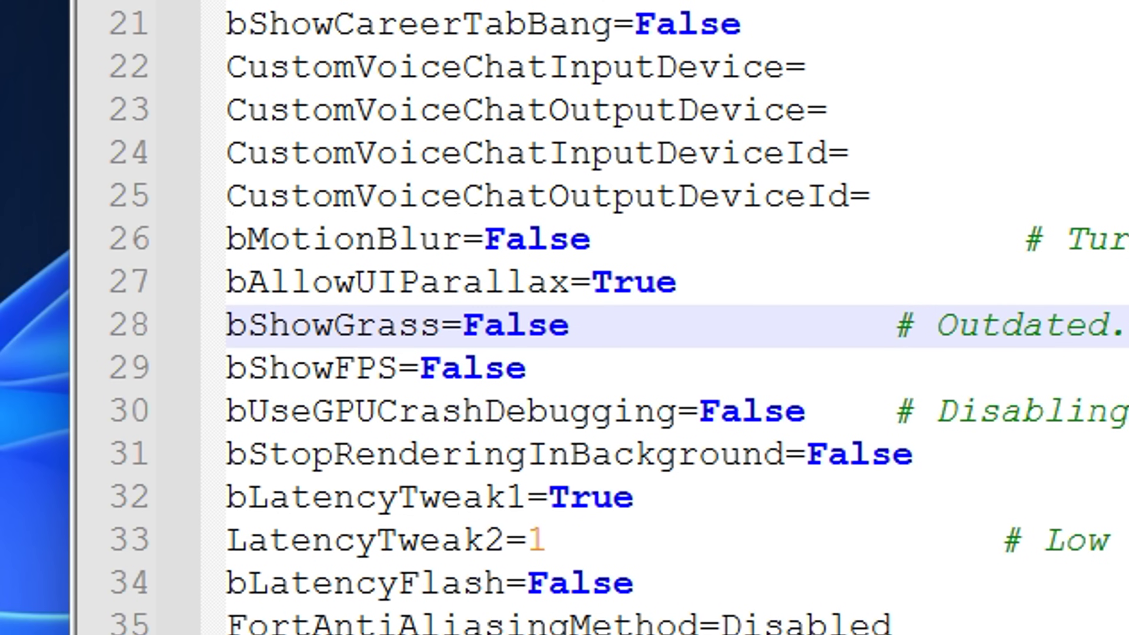
Step: Examine the bUseGPUCrashDebugging, bLatencyTweak1, LatencyTweak2 and DLSSQuality lines and the low latency comment in the Notepad++ copy
{"action": "left_click", "coordinate": [447, 415]}
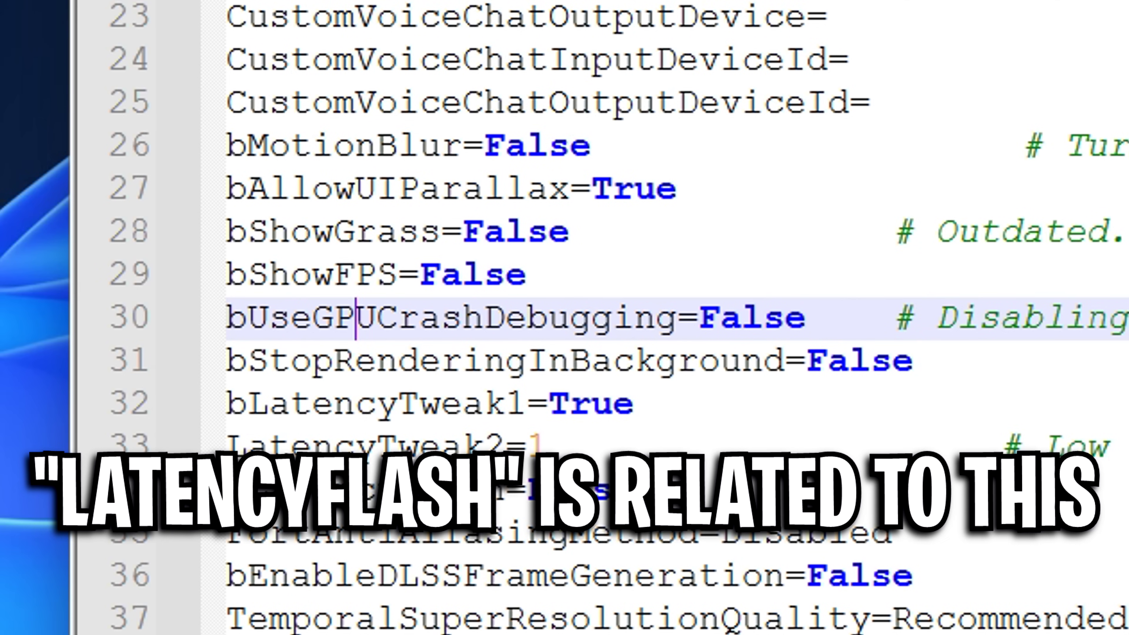
{"action": "left_click", "coordinate": [240, 399]}
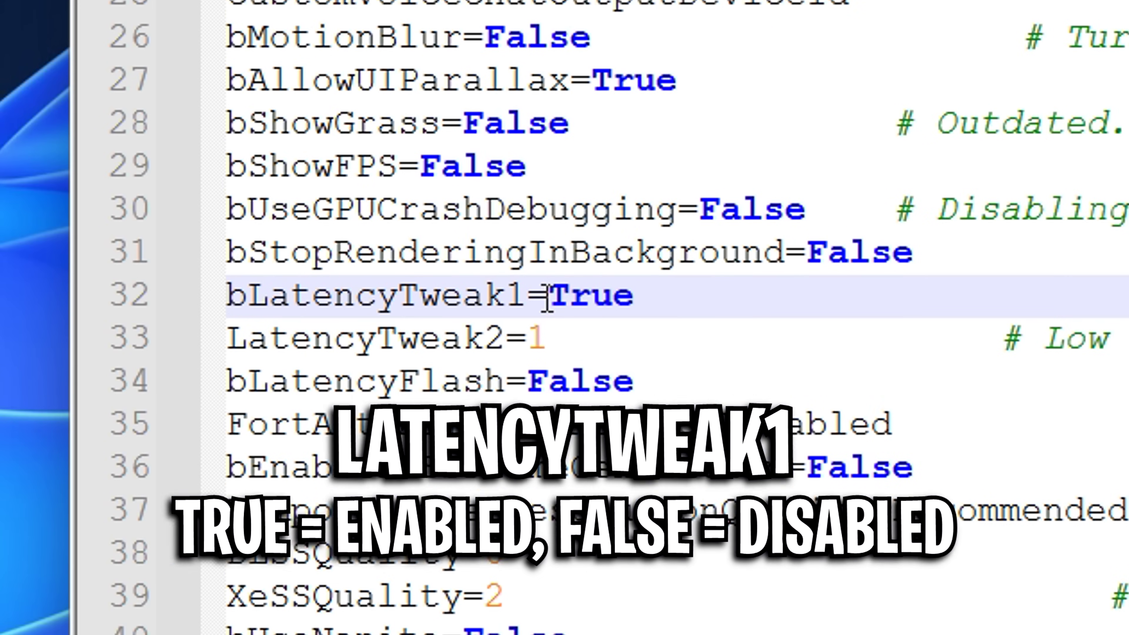
{"action": "left_click", "coordinate": [527, 339]}
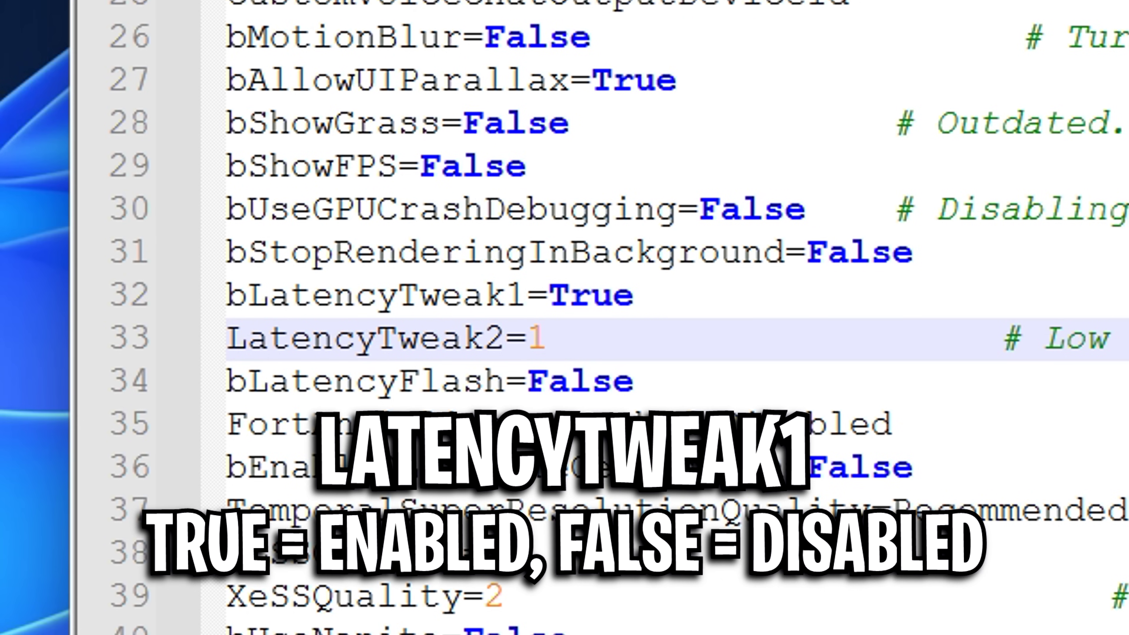
{"action": "left_click_drag", "start_coordinate": [765, 322], "coordinate": [1018, 324]}
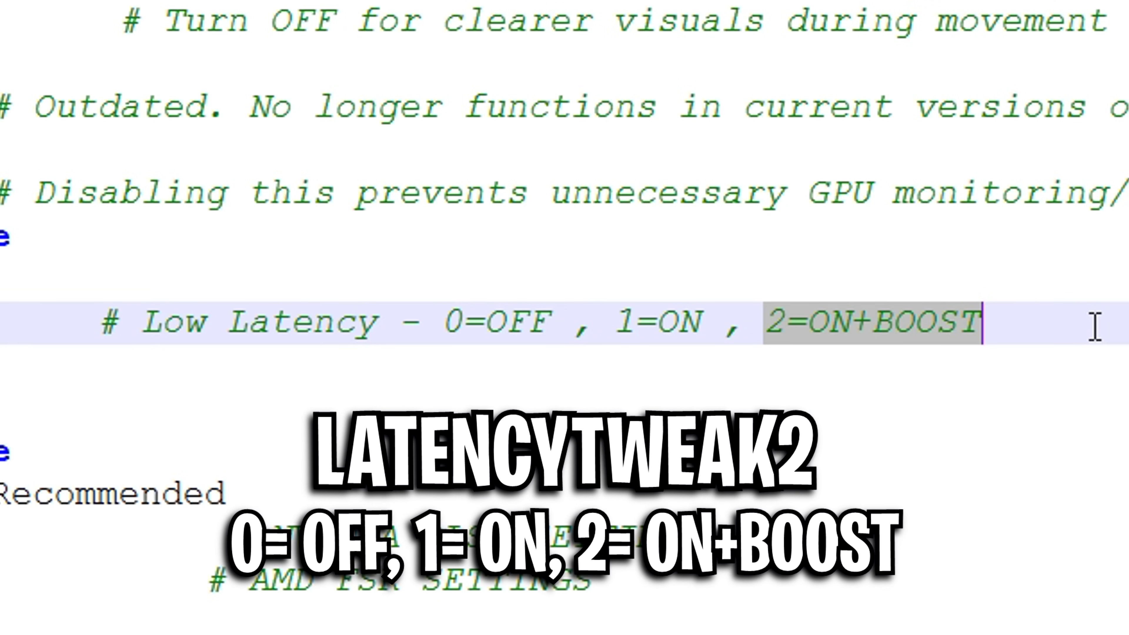
{"action": "left_click_drag", "start_coordinate": [572, 324], "coordinate": [429, 323]}
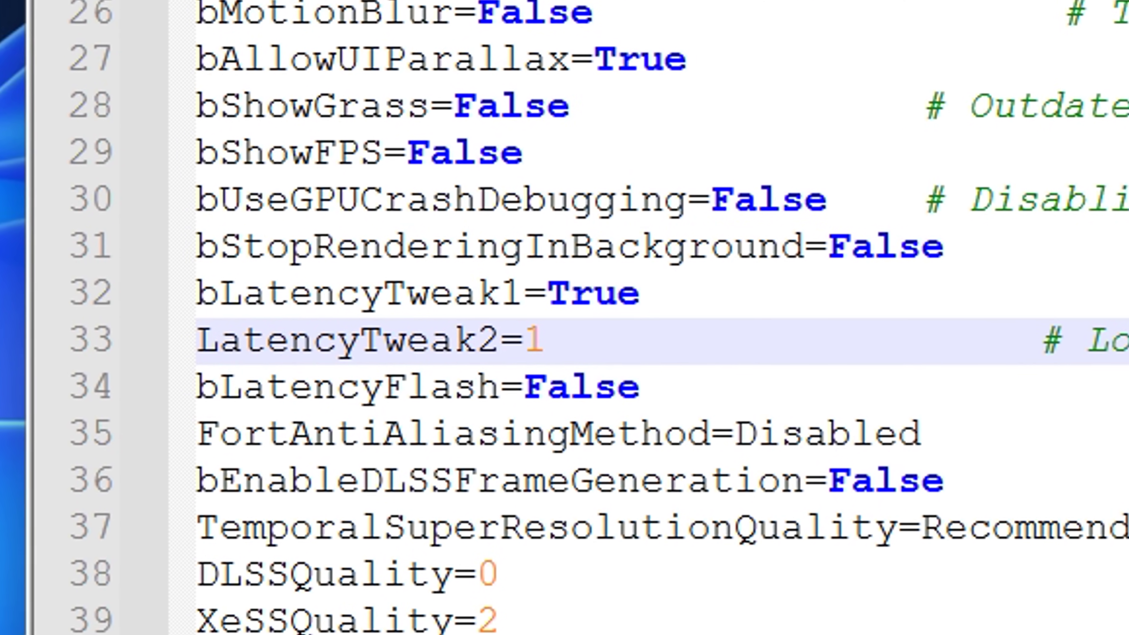
{"action": "left_click_drag", "start_coordinate": [1127, 345], "coordinate": [946, 345]}
{"action": "left_click", "coordinate": [372, 577]}
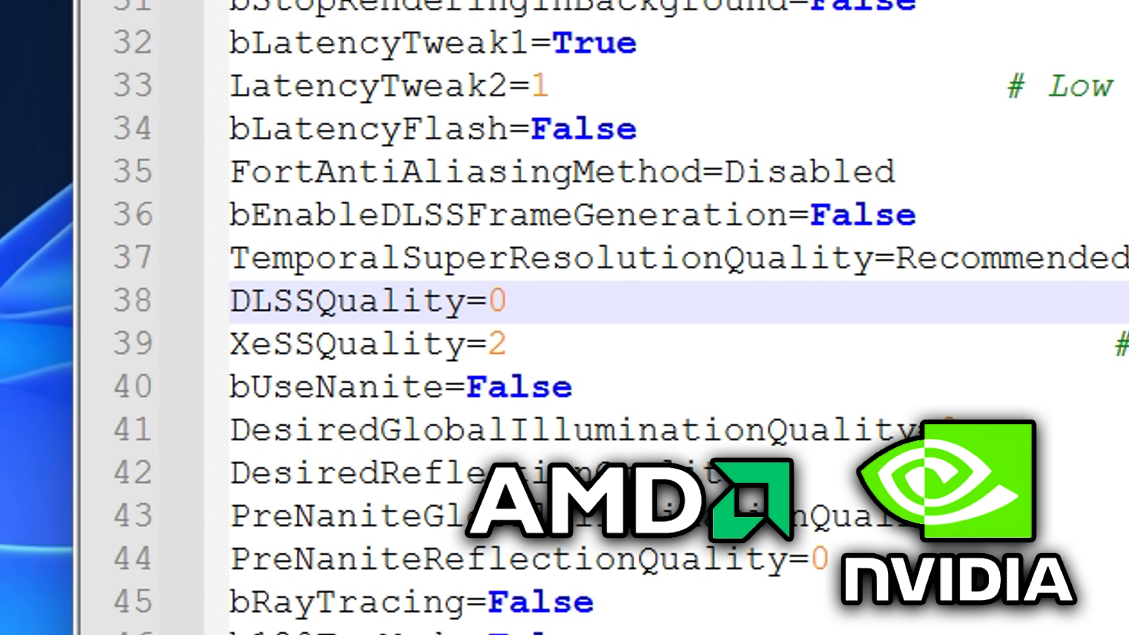
Step: Examine the XeSSQuality and bRayTracing lines and the global illumination and reflection quality lines in the Notepad++ copy
{"action": "left_click_drag", "start_coordinate": [1127, 345], "coordinate": [289, 345]}
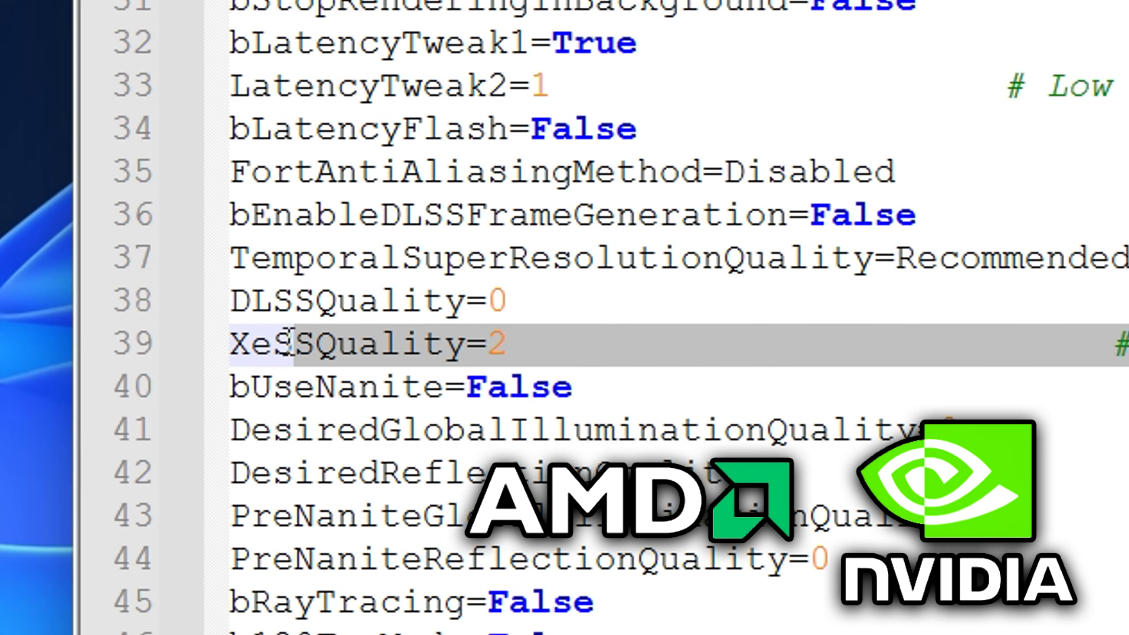
{"action": "left_click", "coordinate": [425, 605]}
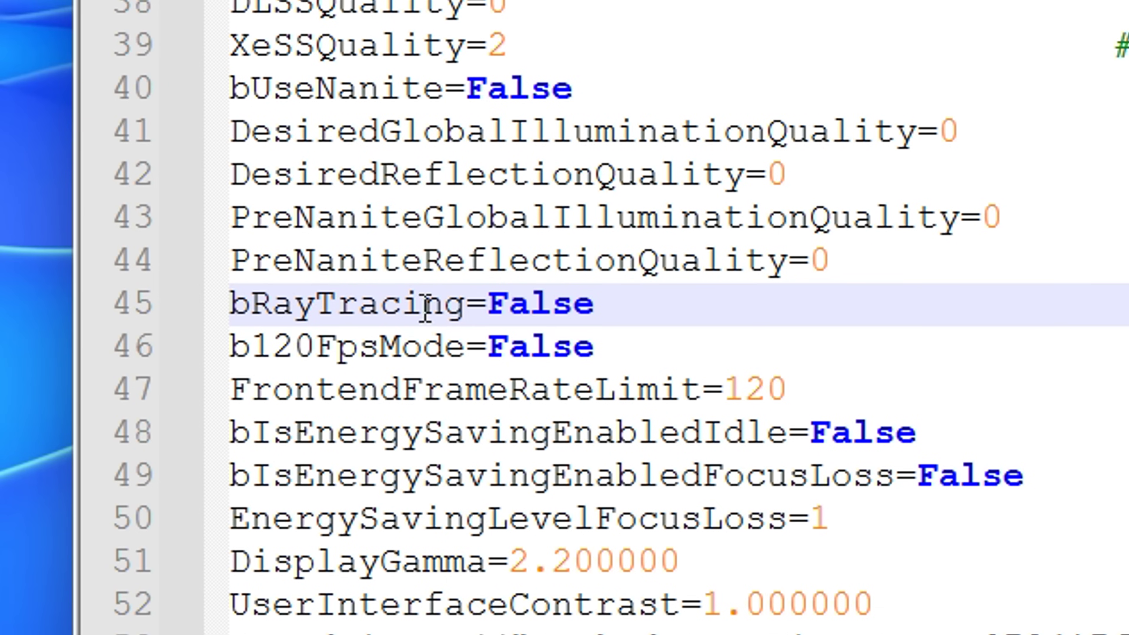
{"action": "double_click", "coordinate": [442, 314]}
{"action": "left_click", "coordinate": [735, 317]}
{"action": "left_click_drag", "start_coordinate": [900, 271], "coordinate": [142, 144]}
{"action": "key", "text": "Right"}
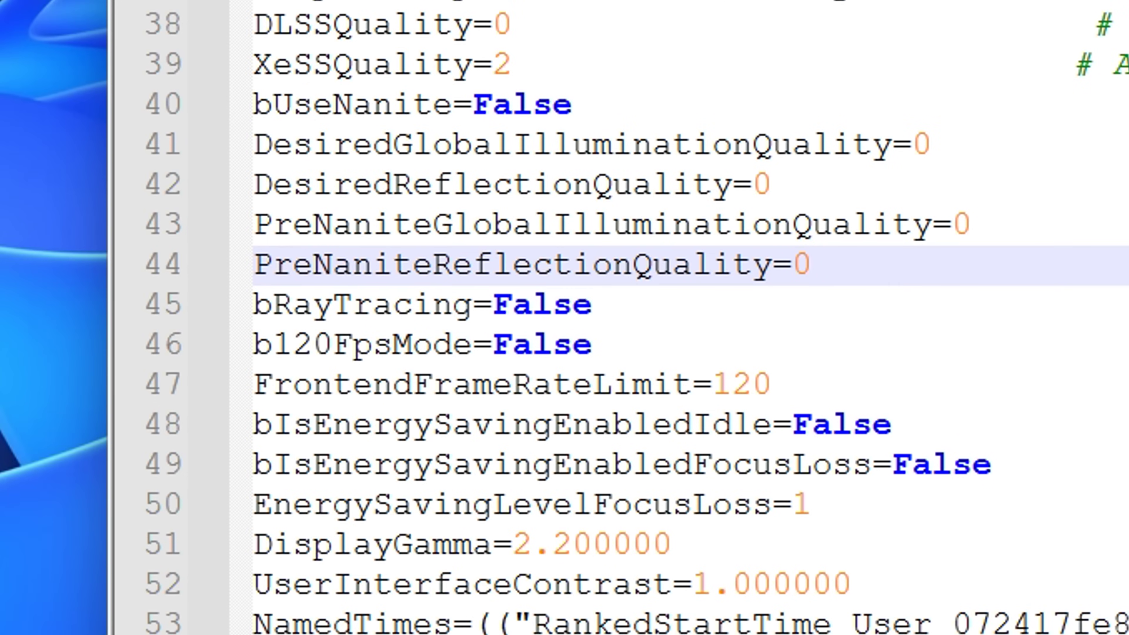
Step: Examine the bIsEnergySavingEnabledIdle and DisplayGamma lines in the annotated copy
{"action": "left_click_drag", "start_coordinate": [294, 424], "coordinate": [788, 430]}
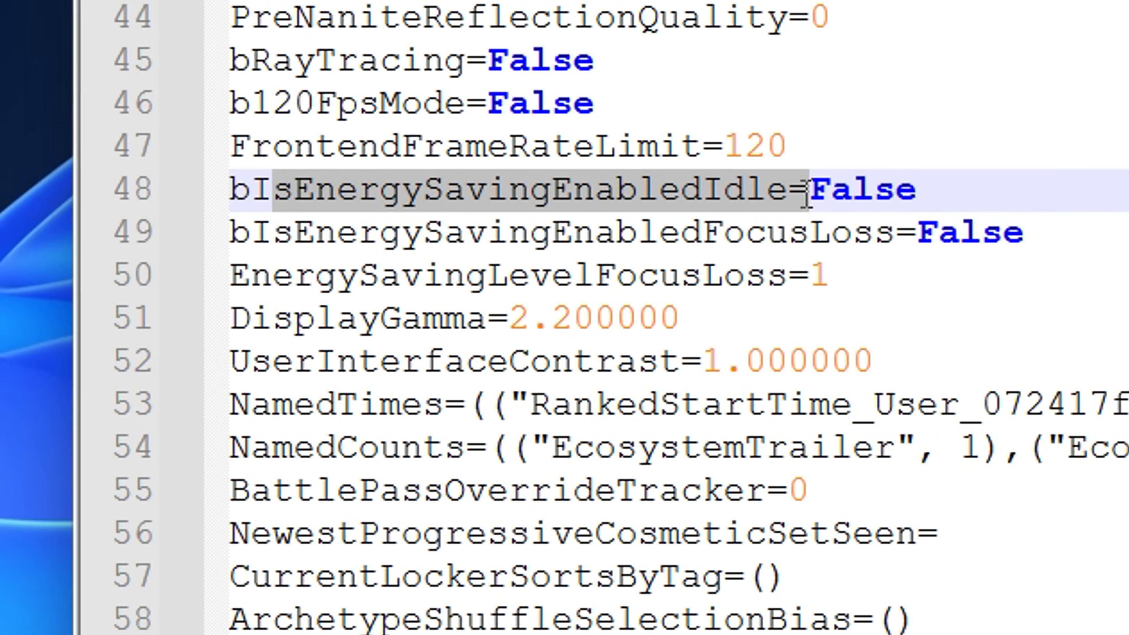
{"action": "left_click", "coordinate": [1001, 189]}
{"action": "left_click_drag", "start_coordinate": [916, 187], "coordinate": [809, 187]}
{"action": "left_click", "coordinate": [896, 188]}
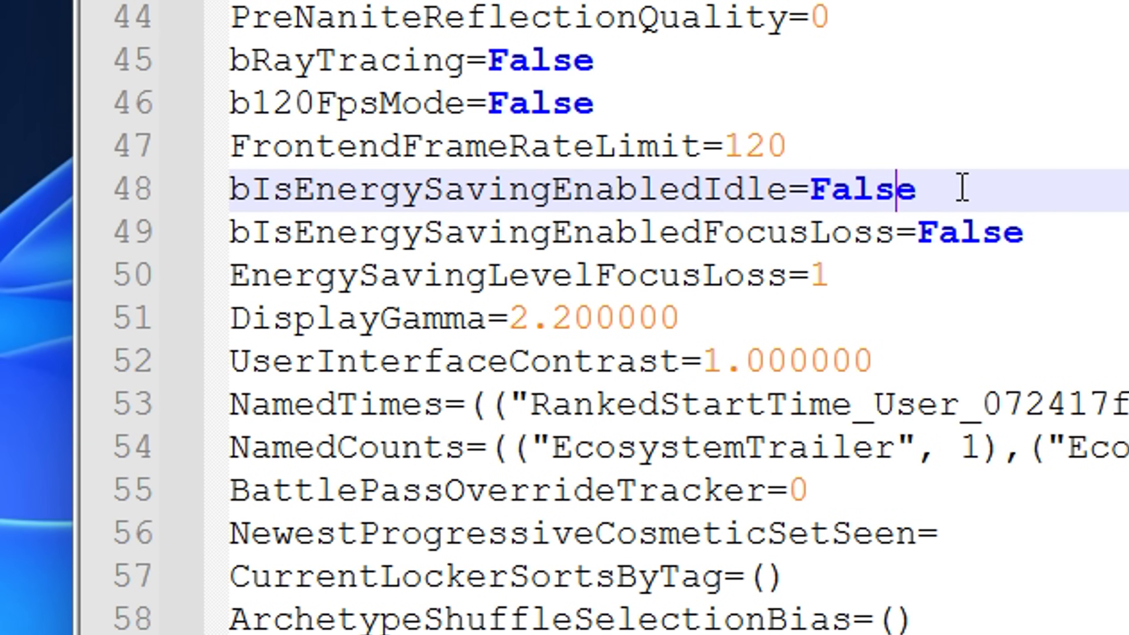
{"action": "left_click_drag", "start_coordinate": [251, 318], "coordinate": [486, 317]}
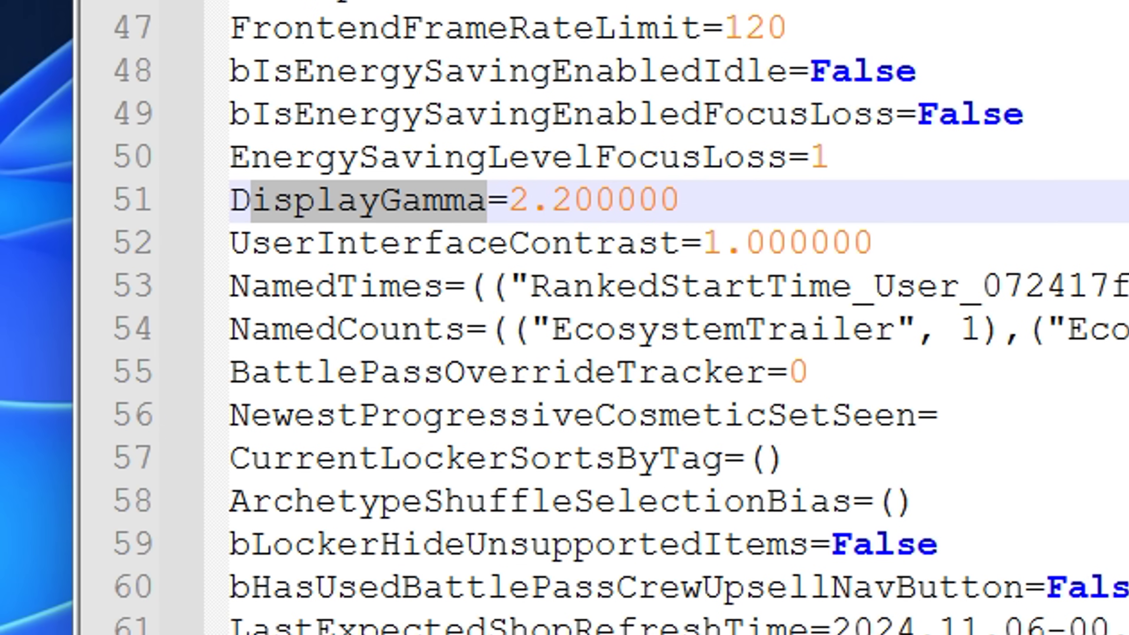
{"action": "left_click", "coordinate": [486, 201]}
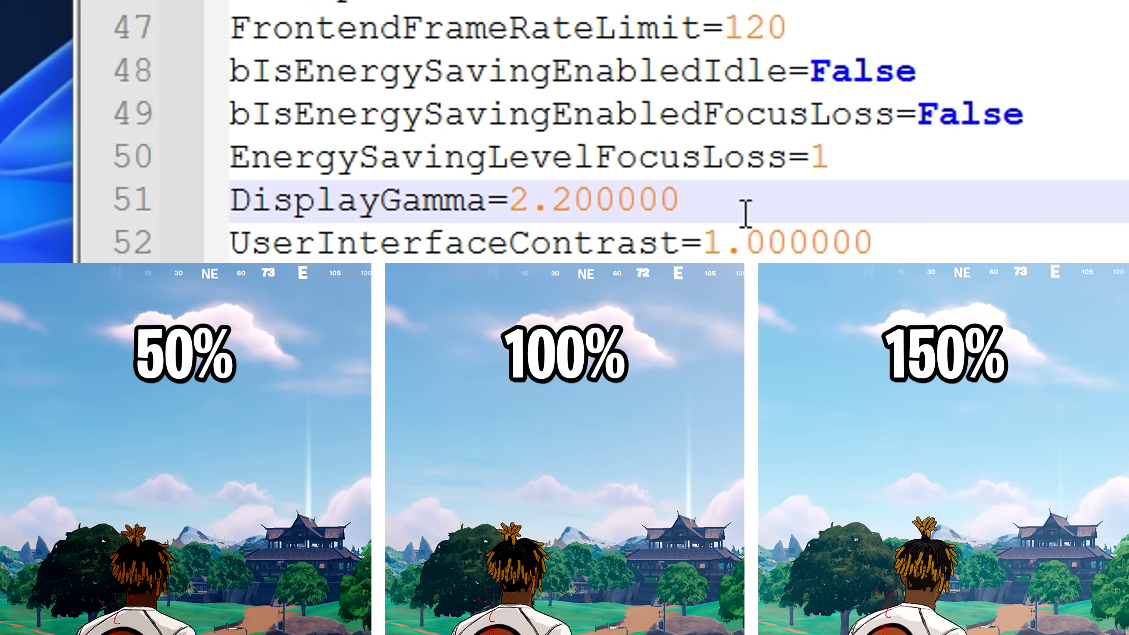
{"action": "left_click_drag", "start_coordinate": [746, 214], "coordinate": [215, 207]}
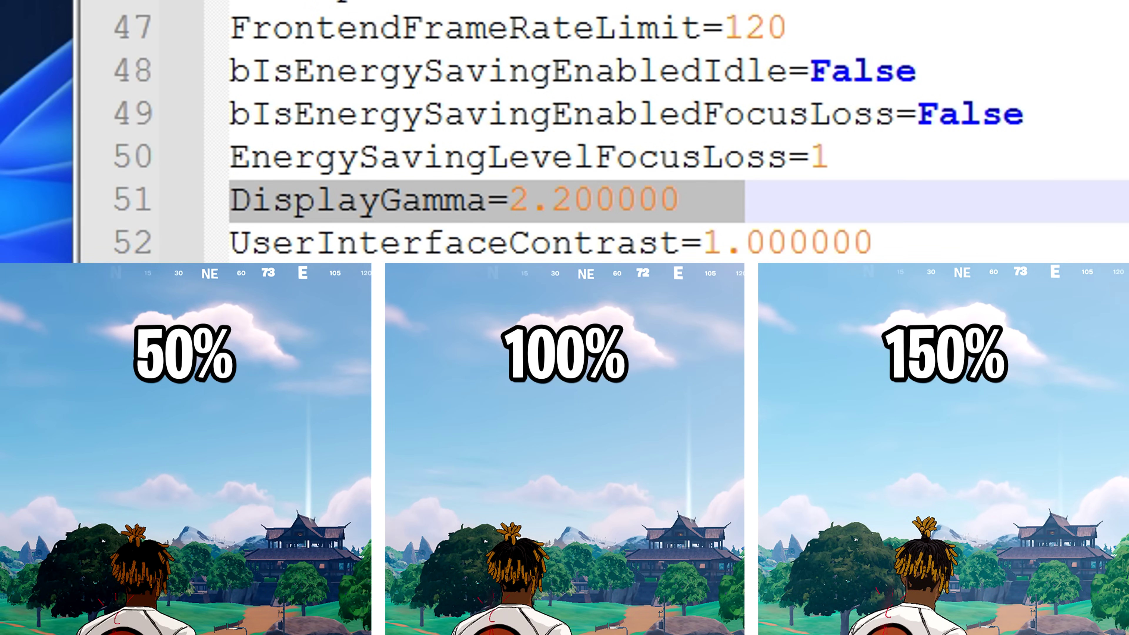
{"action": "key", "text": "Left"}
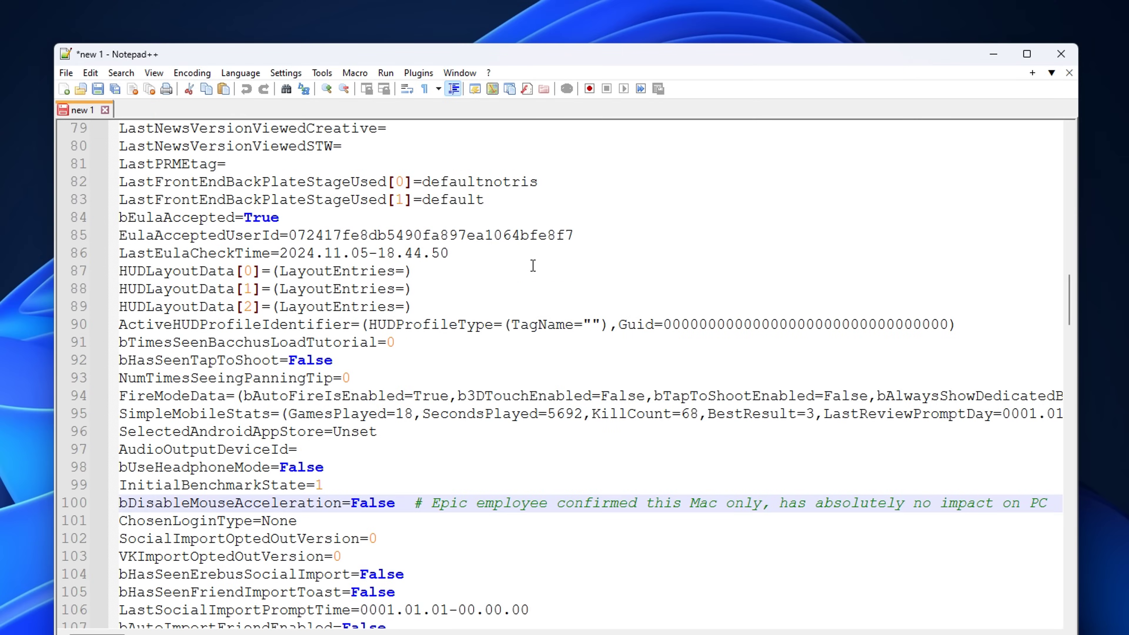
Step: Examine the bDisableMouseAcceleration line and its comment
{"action": "scroll", "coordinate": [533, 265], "scroll_direction": "down", "scroll_amount": 3}
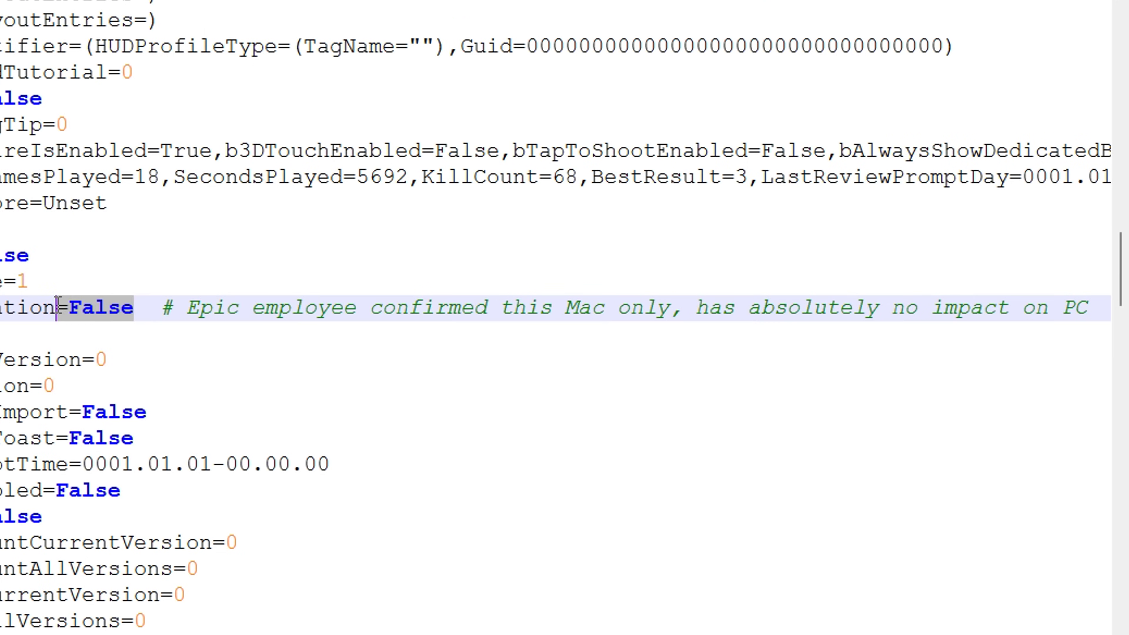
{"action": "double_click", "coordinate": [801, 312]}
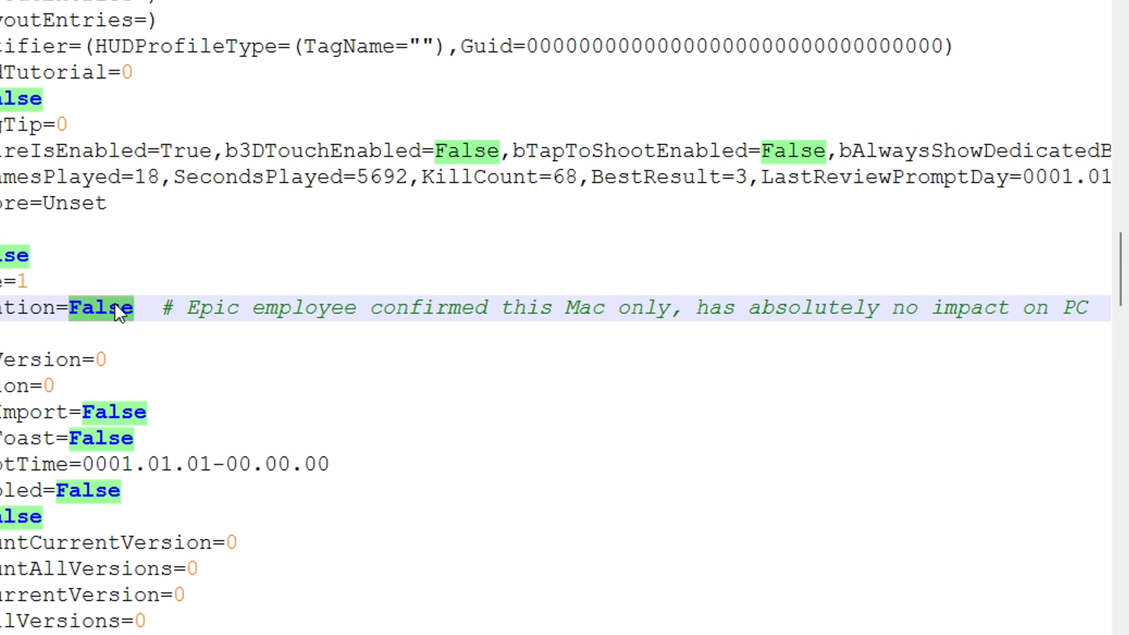
{"action": "left_click", "coordinate": [147, 300]}
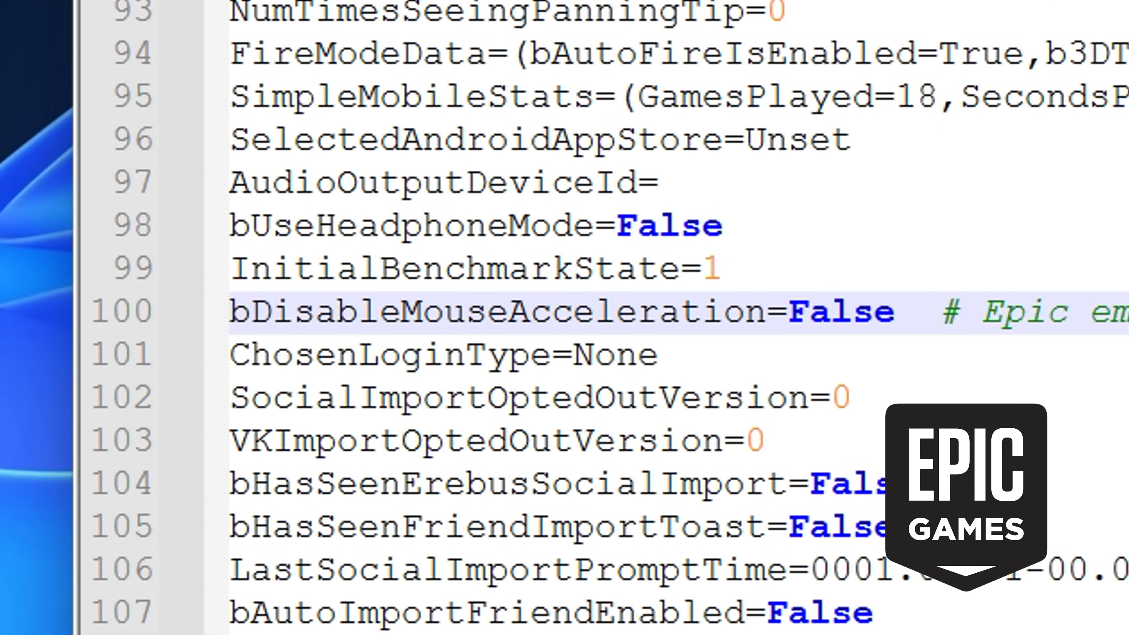
Step: Find the LowInputLatencyModeIsEnabled and bUseVSync lines and highlight their names and values
{"action": "scroll", "coordinate": [600, 318], "scroll_direction": "down", "scroll_amount": 17}
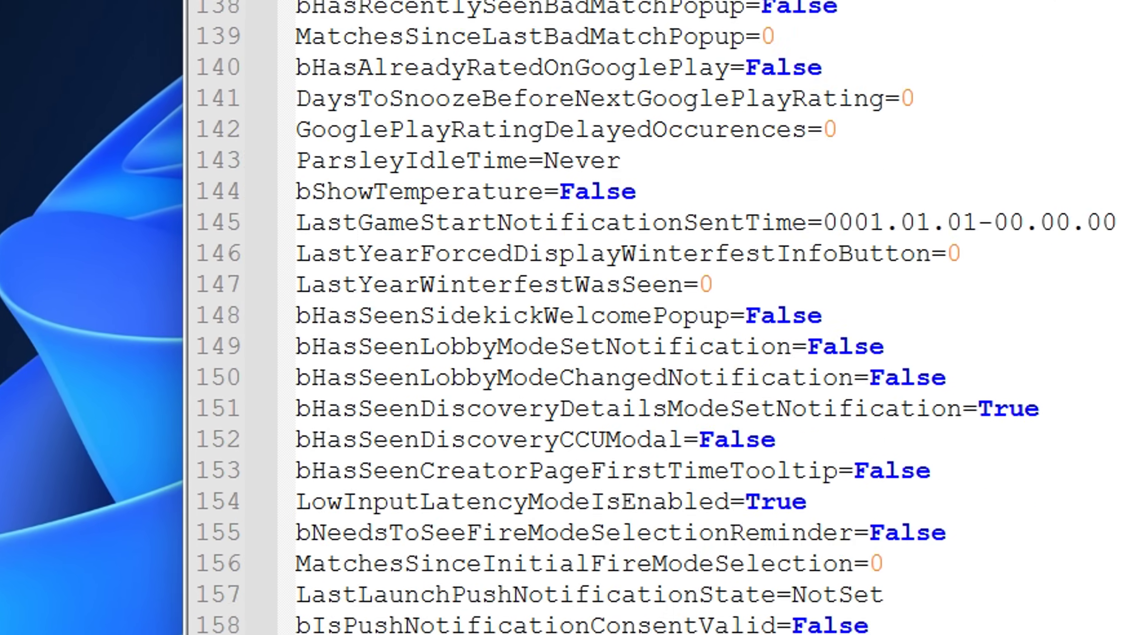
{"action": "left_click", "coordinate": [875, 315]}
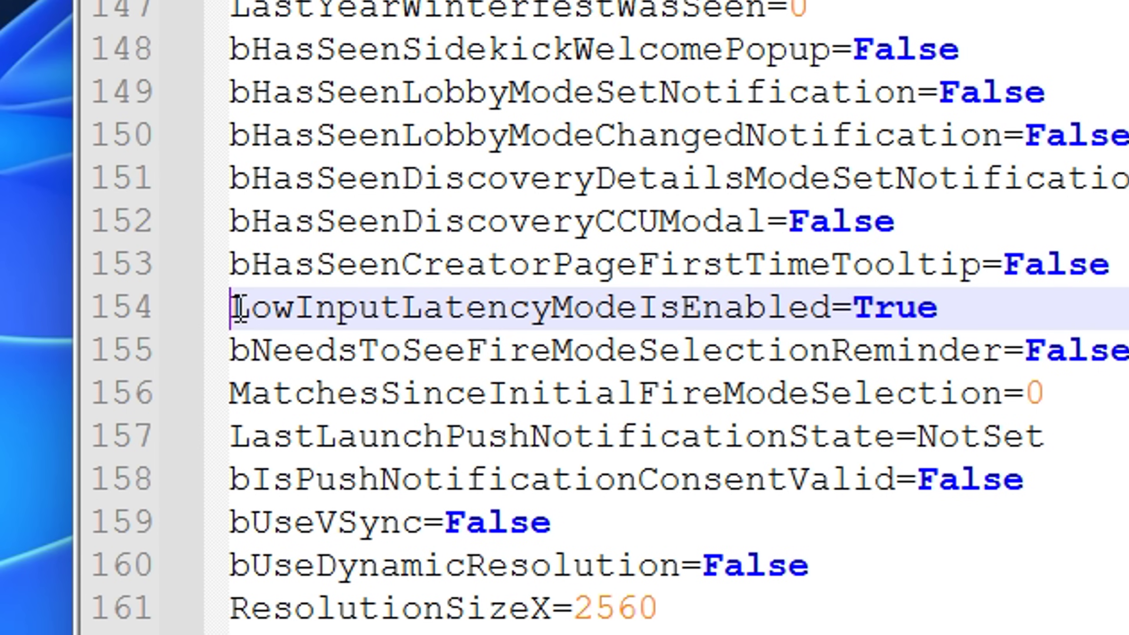
{"action": "left_click_drag", "start_coordinate": [235, 309], "coordinate": [751, 318]}
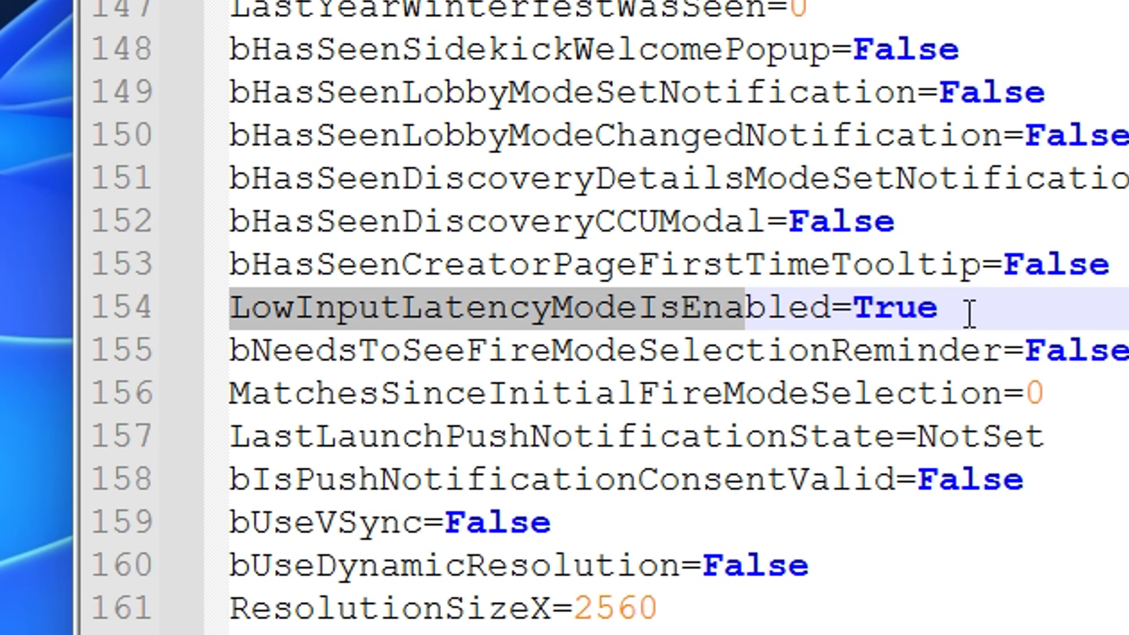
{"action": "left_click", "coordinate": [960, 308]}
{"action": "left_click_drag", "start_coordinate": [961, 308], "coordinate": [862, 307]}
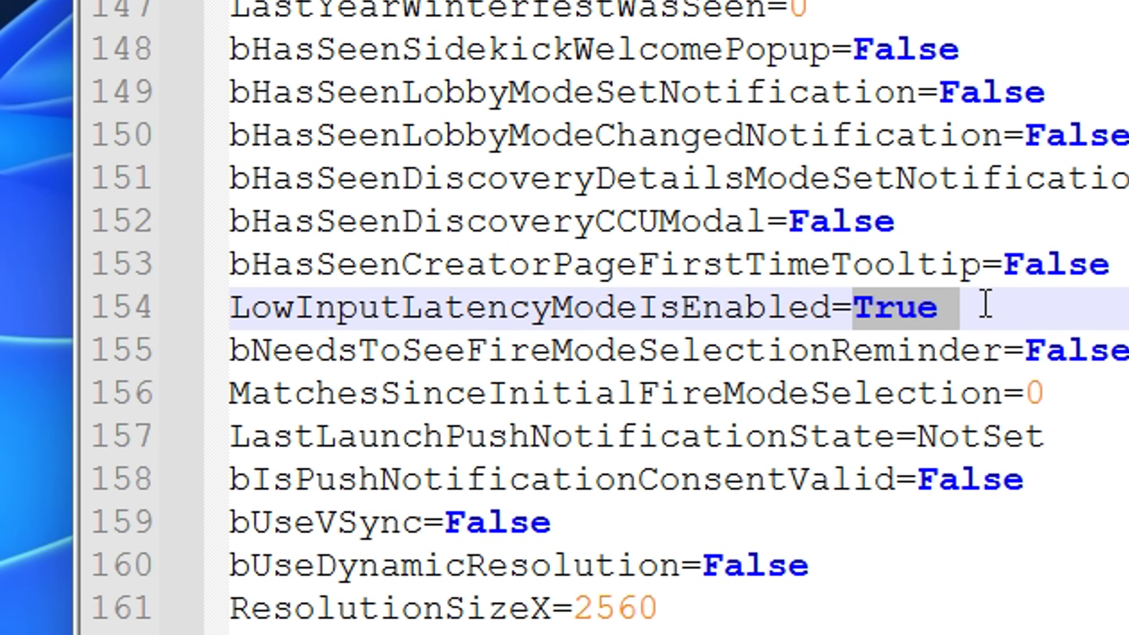
{"action": "scroll", "coordinate": [533, 311], "scroll_direction": "down", "scroll_amount": 2}
{"action": "left_click_drag", "start_coordinate": [401, 318], "coordinate": [212, 335]}
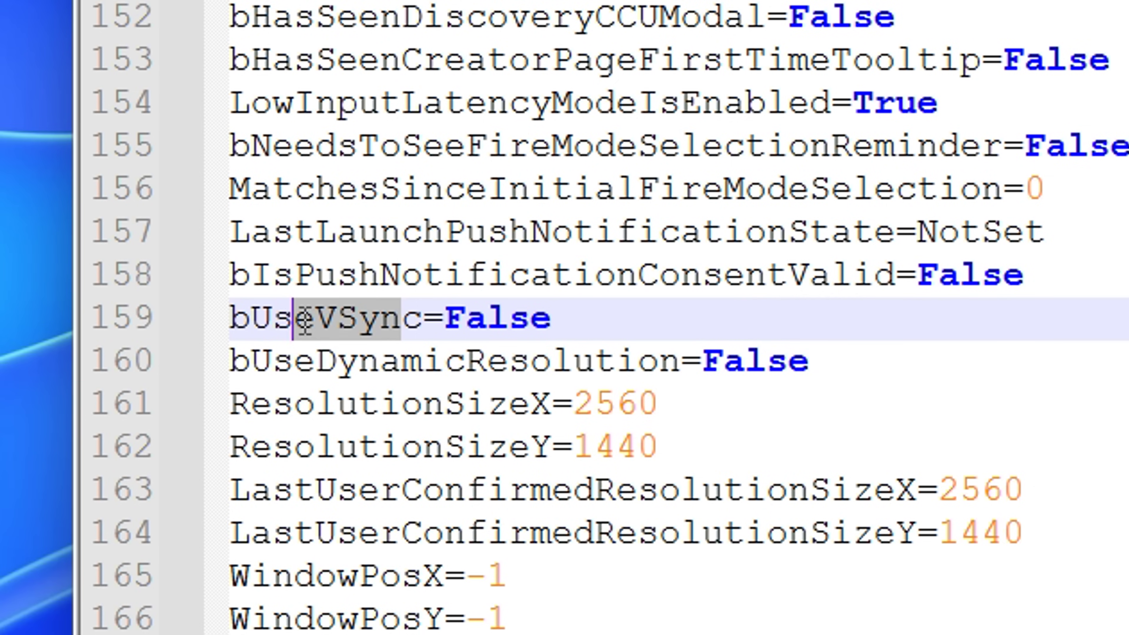
{"action": "left_click", "coordinate": [577, 312]}
{"action": "left_click_drag", "start_coordinate": [577, 312], "coordinate": [444, 296]}
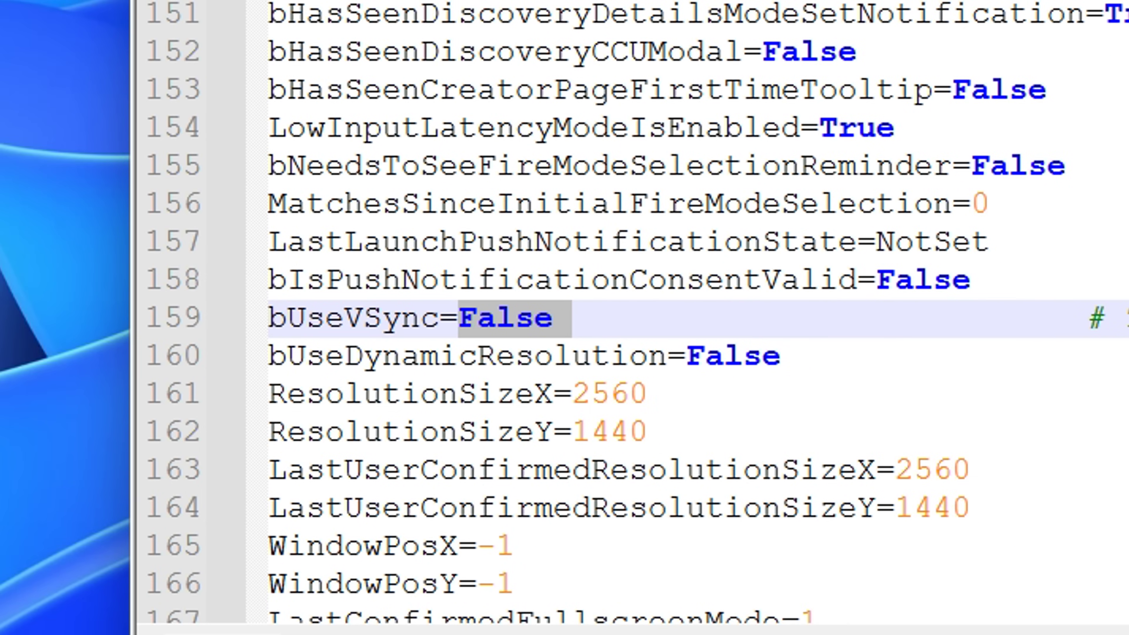
Step: Examine the ResolutionSizeX and Y lines and the LastUserConfirmedResolutionSizeX and Y lines
{"action": "left_click", "coordinate": [572, 393]}
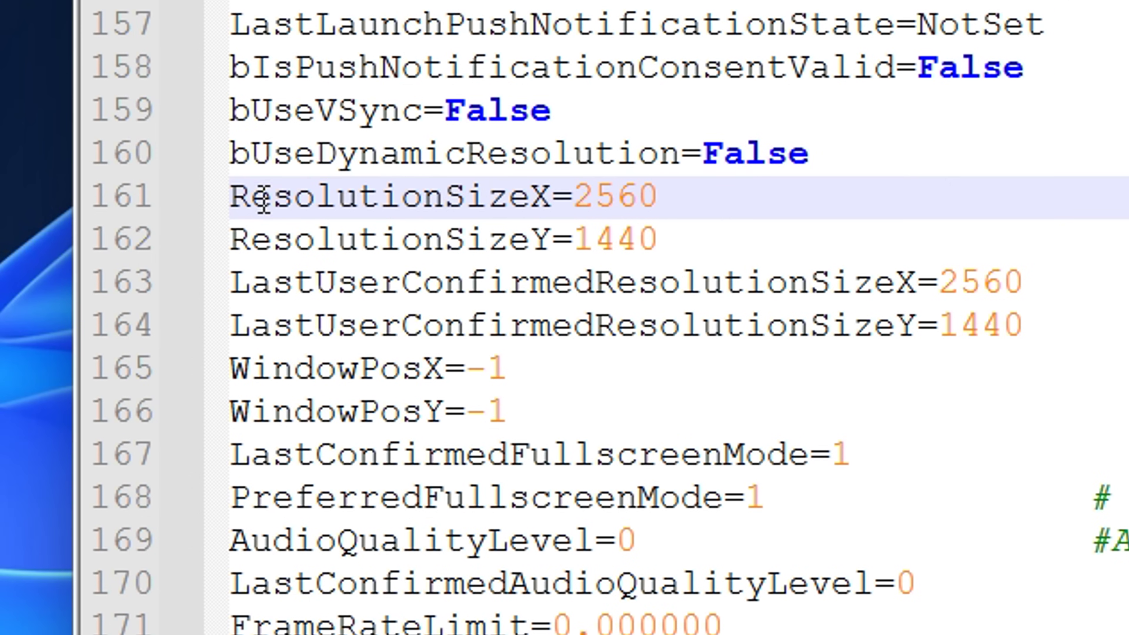
{"action": "left_click_drag", "start_coordinate": [263, 200], "coordinate": [1031, 328]}
{"action": "left_click", "coordinate": [1030, 329]}
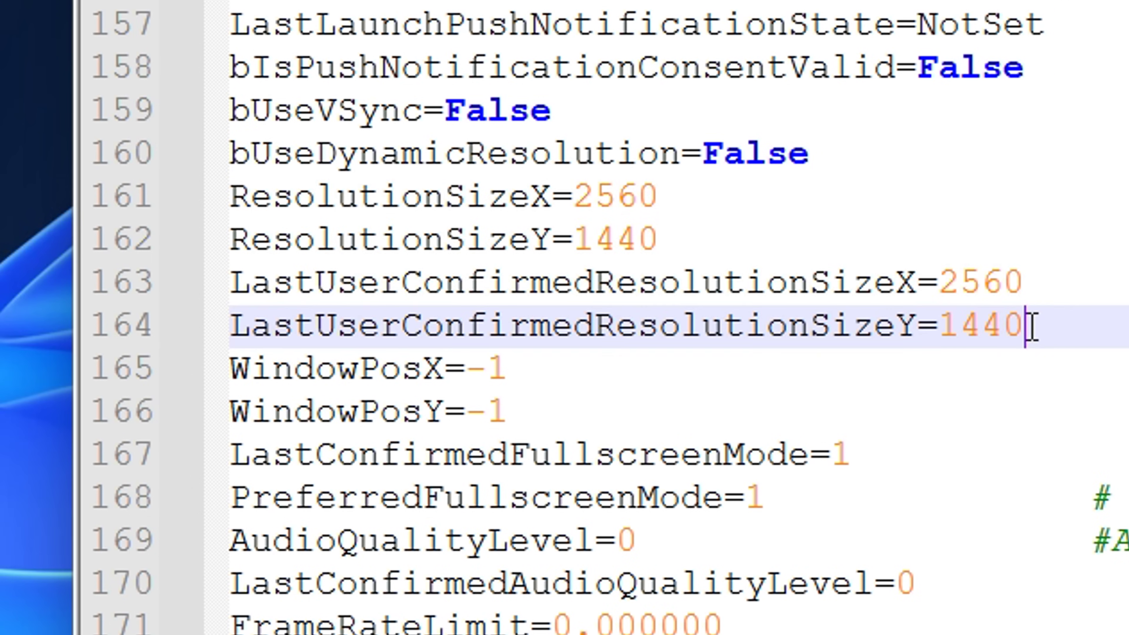
{"action": "double_click", "coordinate": [1015, 274]}
{"action": "double_click", "coordinate": [1058, 313]}
{"action": "left_click", "coordinate": [1034, 285]}
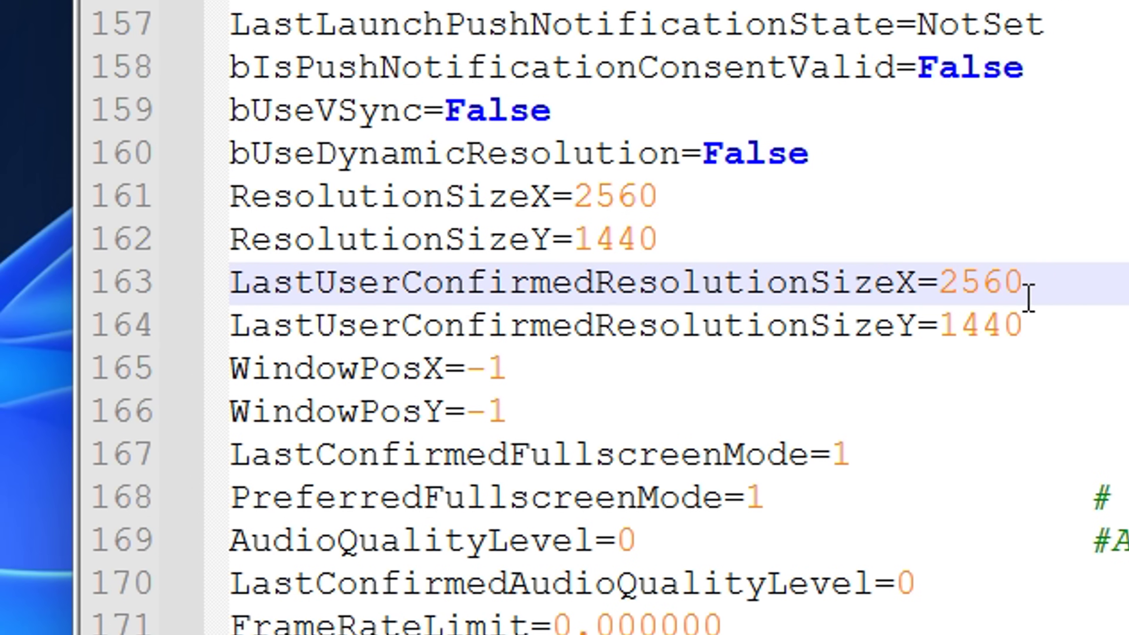
{"action": "left_click_drag", "start_coordinate": [1028, 314], "coordinate": [907, 282]}
{"action": "left_click", "coordinate": [1028, 325]}
{"action": "left_click_drag", "start_coordinate": [1036, 327], "coordinate": [883, 268]}
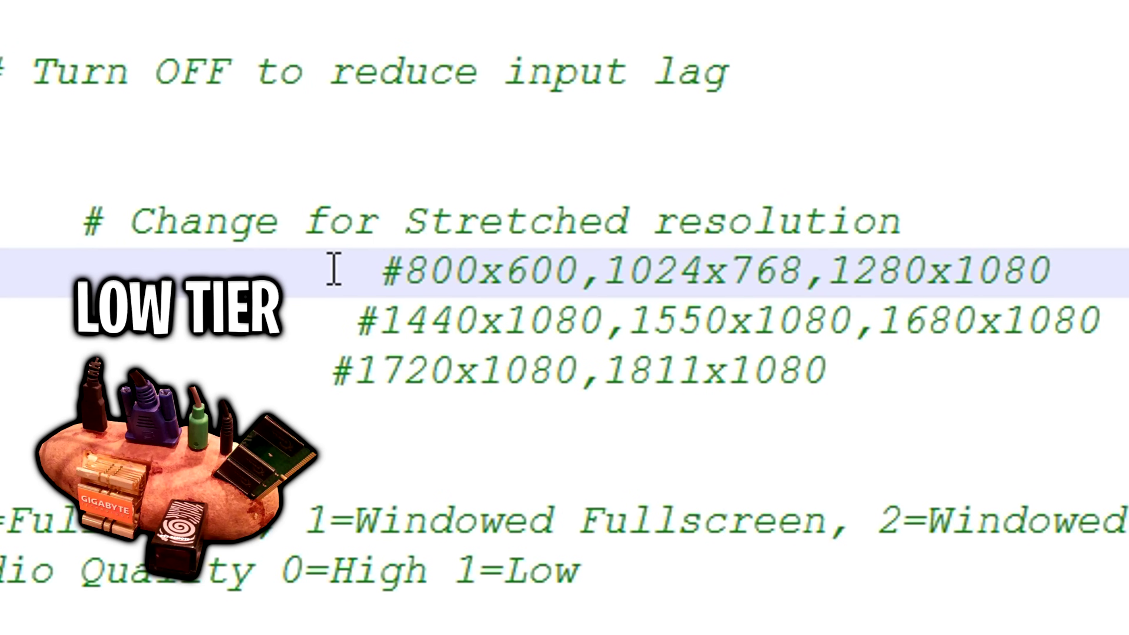
Step: Review the three comment rows listing stretched resolutions beside the resolution settings
{"action": "left_click_drag", "start_coordinate": [390, 267], "coordinate": [1054, 269]}
{"action": "key", "text": "End"}
{"action": "left_click", "coordinate": [1103, 321]}
{"action": "left_click_drag", "start_coordinate": [1104, 321], "coordinate": [353, 321]}
{"action": "left_click_drag", "start_coordinate": [335, 371], "coordinate": [912, 383]}
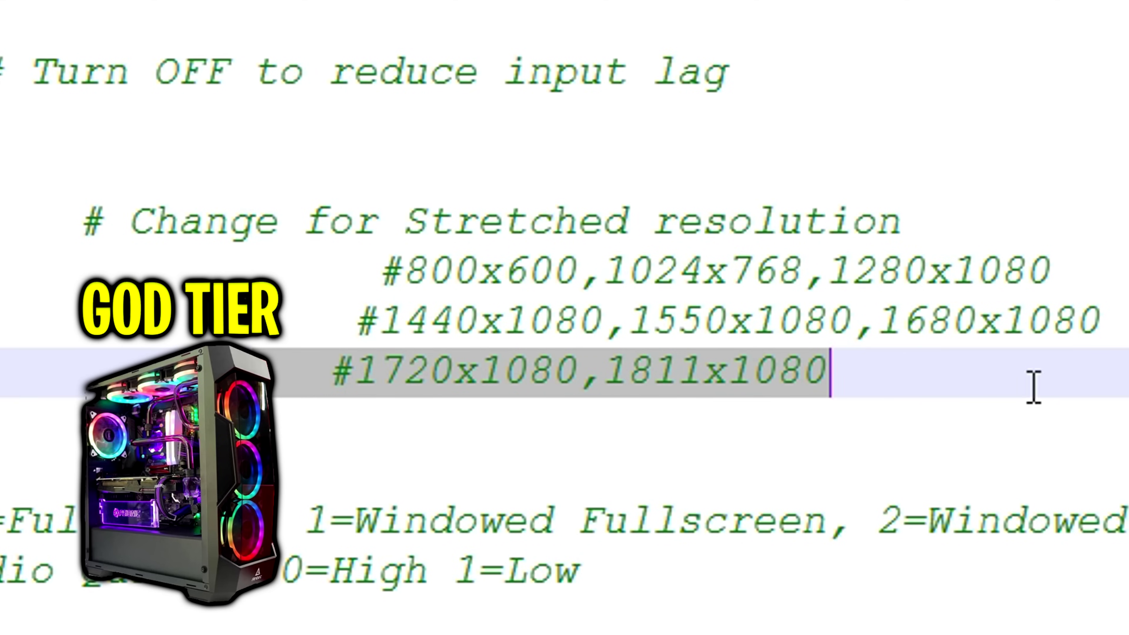
{"action": "left_click", "coordinate": [980, 395]}
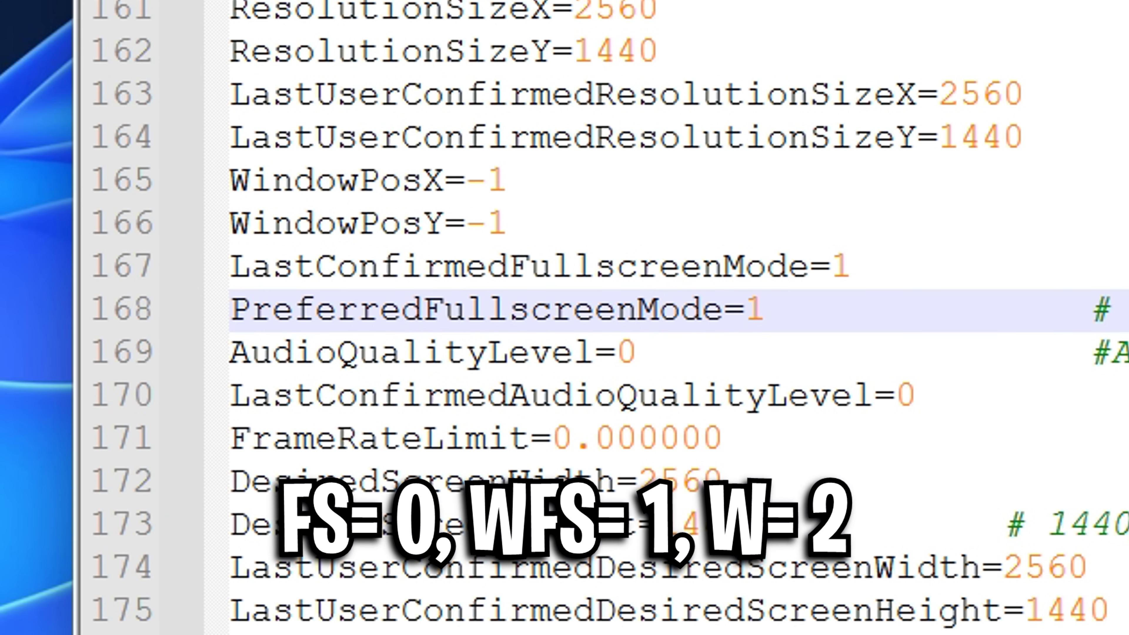
Step: Examine the LastConfirmedFullscreenMode, PreferredFullscreenMode and AudioQualityLevel lines
{"action": "left_click", "coordinate": [850, 266]}
{"action": "left_click", "coordinate": [763, 309]}
{"action": "left_click", "coordinate": [289, 352]}
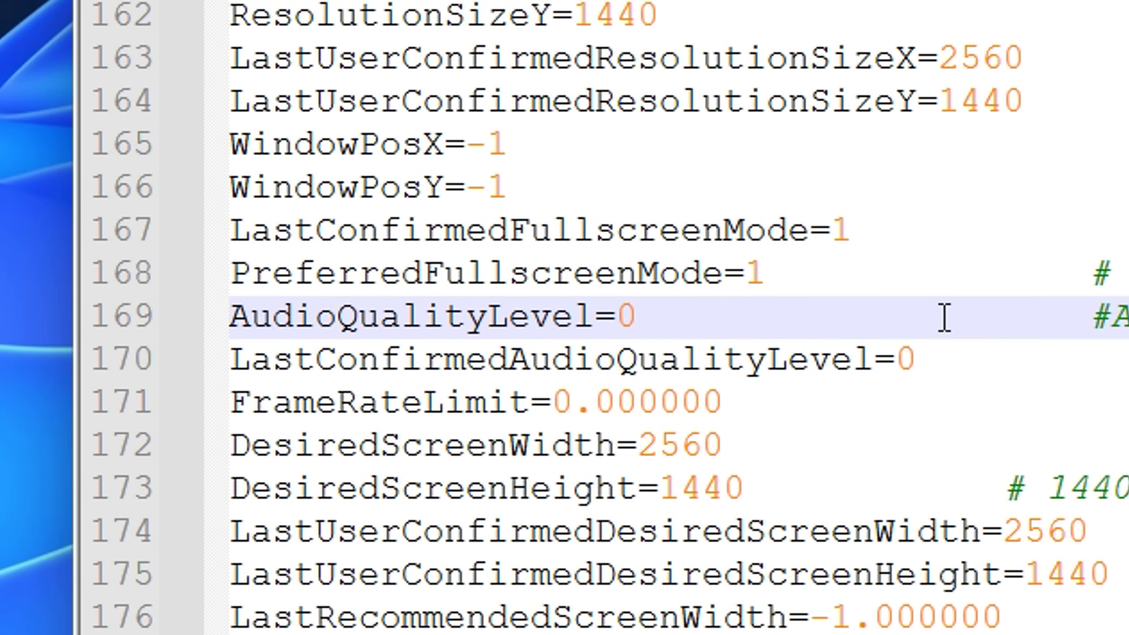
{"action": "left_click_drag", "start_coordinate": [653, 317], "coordinate": [189, 316]}
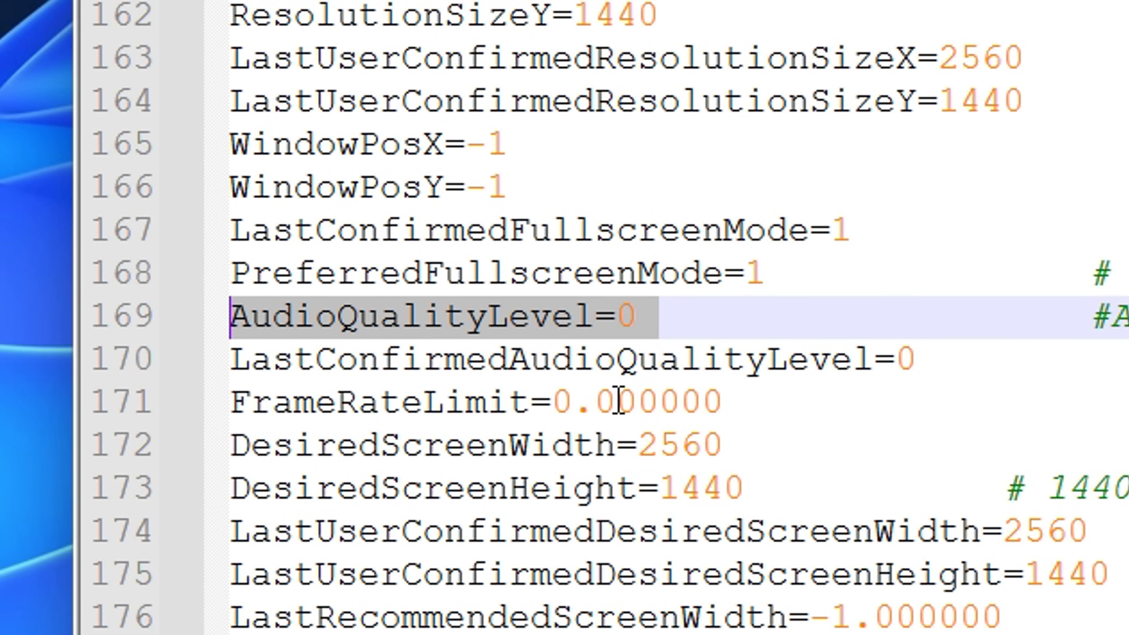
{"action": "left_click", "coordinate": [445, 317]}
Step: Examine the ScalabilityGroups section, highlighting ResolutionQuality, ViewDistanceQuality and the quality lines from AntiAliasingQuality downwards
{"action": "scroll", "coordinate": [730, 105], "scroll_direction": "down", "scroll_amount": 7}
{"action": "left_click_drag", "start_coordinate": [718, 83], "coordinate": [271, 85]}
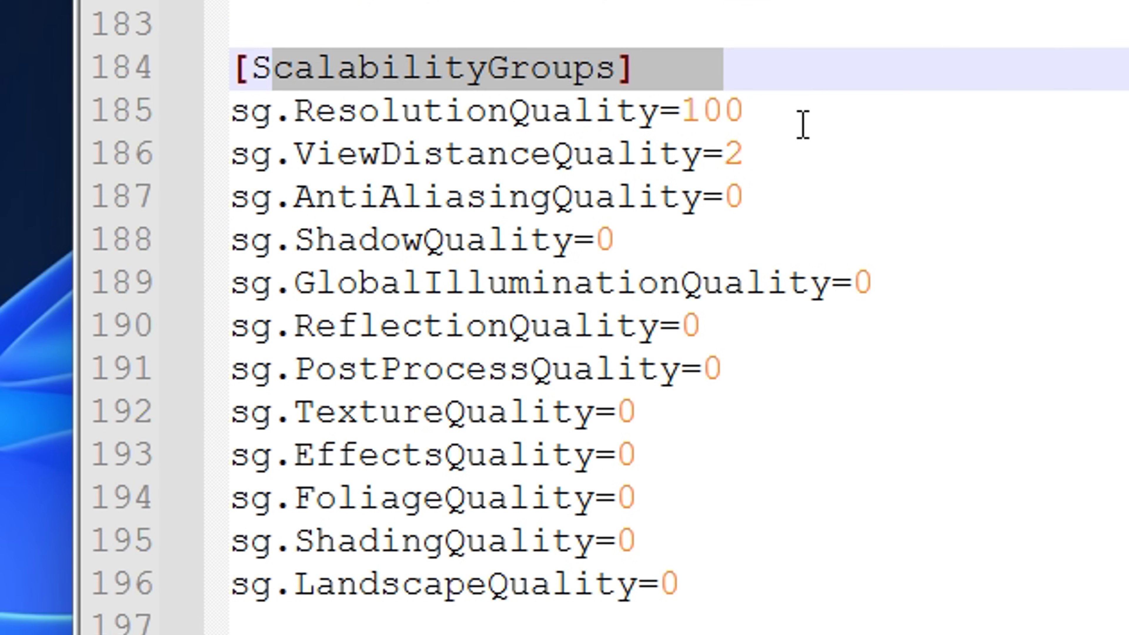
{"action": "left_click", "coordinate": [660, 120]}
{"action": "left_click_drag", "start_coordinate": [287, 120], "coordinate": [693, 96]}
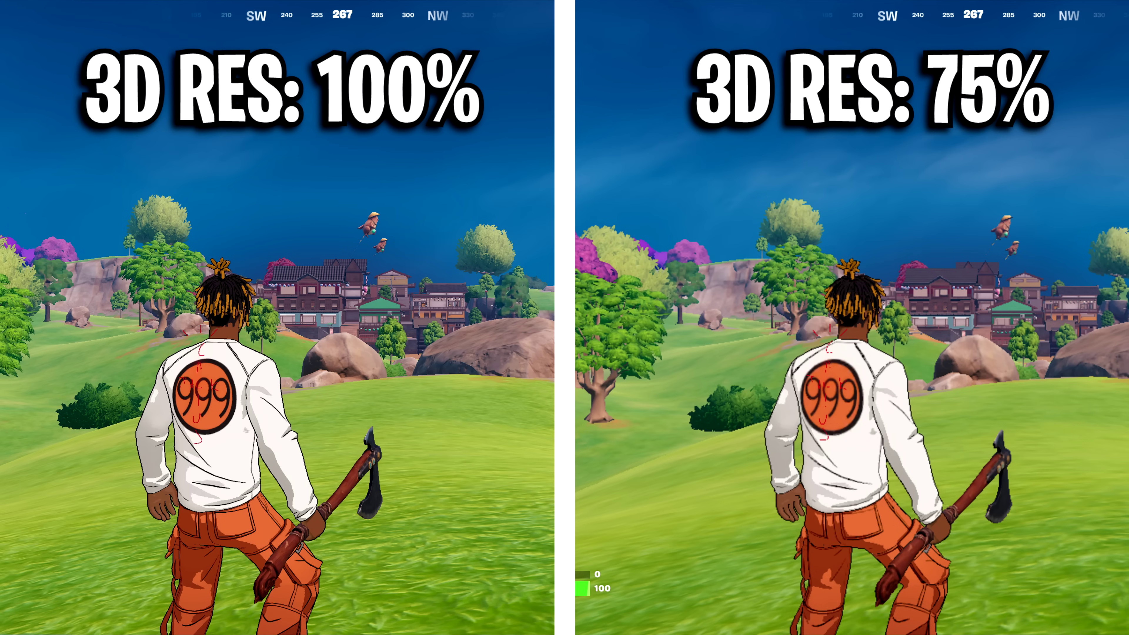
{"action": "left_click_drag", "start_coordinate": [183, 151], "coordinate": [438, 144]}
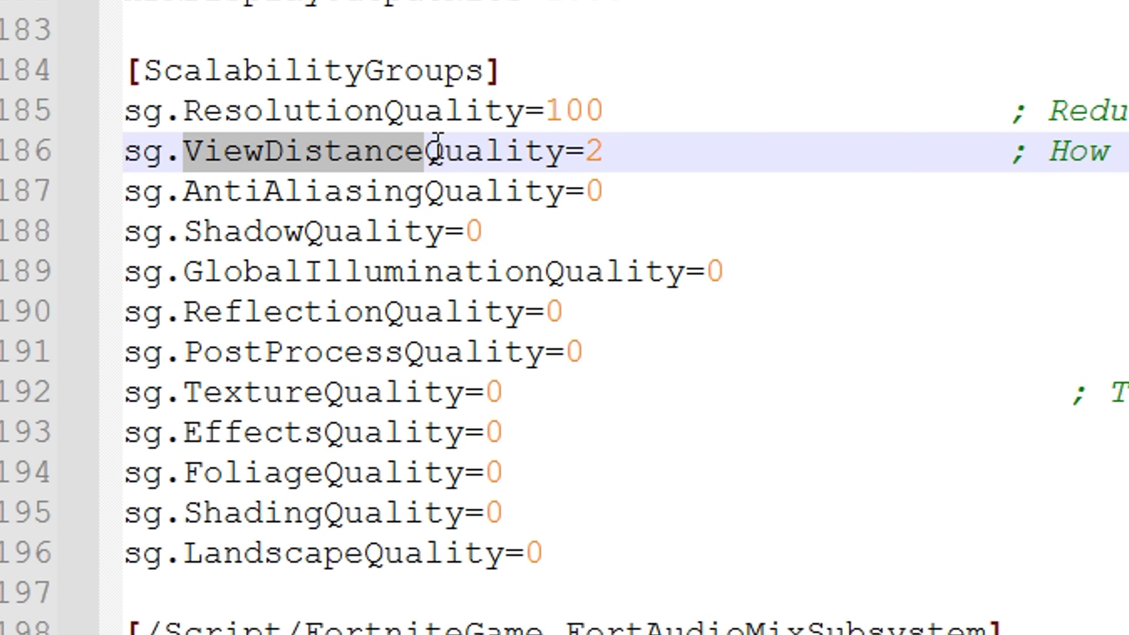
{"action": "left_click_drag", "start_coordinate": [665, 152], "coordinate": [208, 161]}
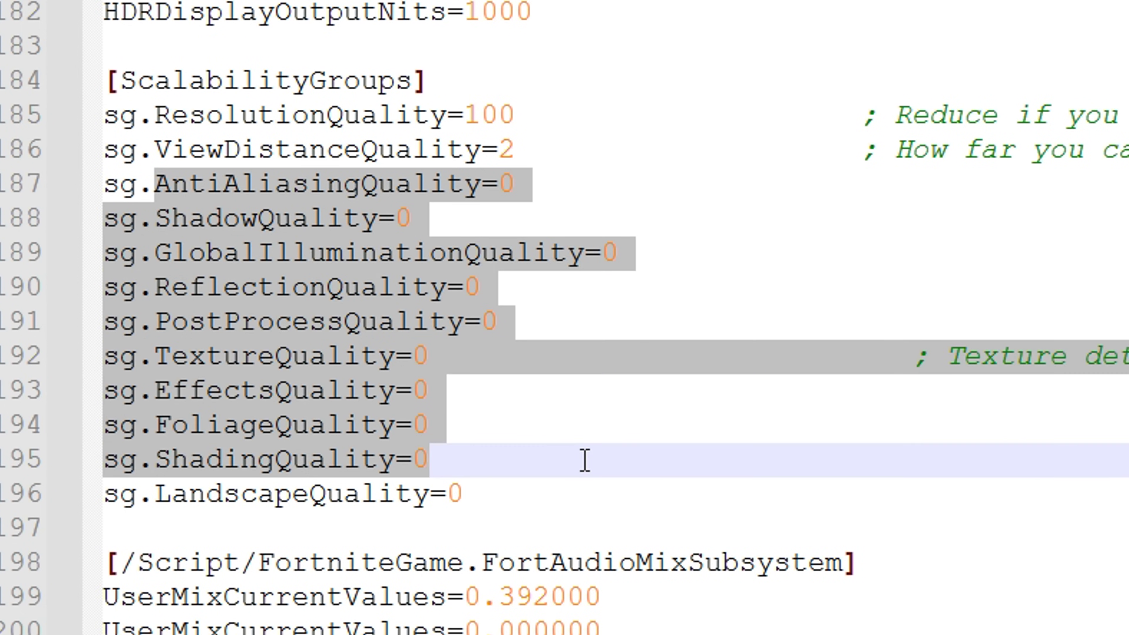
{"action": "left_click_drag", "start_coordinate": [585, 461], "coordinate": [583, 484]}
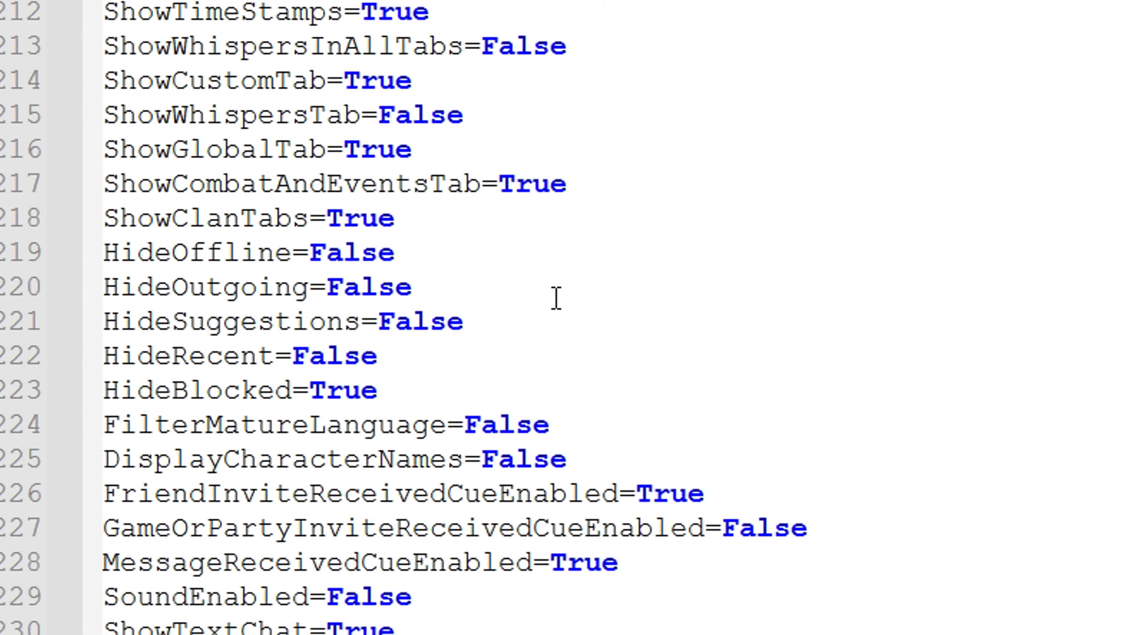
Step: Examine the PreferredRHI and PreferredFeatureLevel lines in the D3DRHIPreference section at the end of the file
{"action": "scroll", "coordinate": [554, 298], "scroll_direction": "down", "scroll_amount": 6}
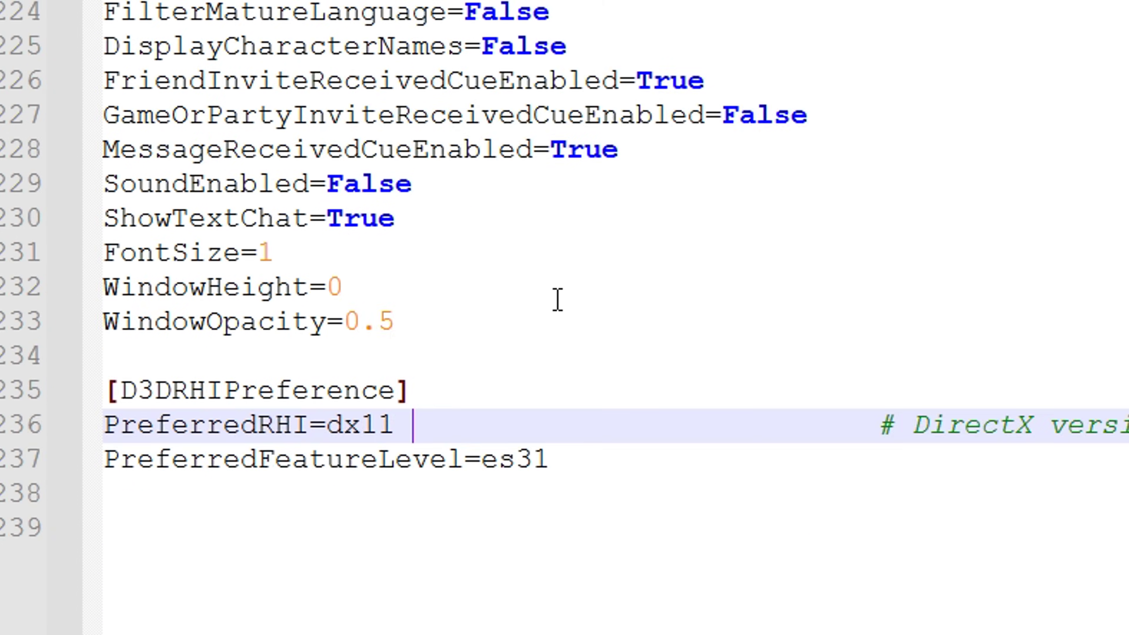
{"action": "left_click_drag", "start_coordinate": [636, 266], "coordinate": [100, 186]}
{"action": "left_click", "coordinate": [482, 265]}
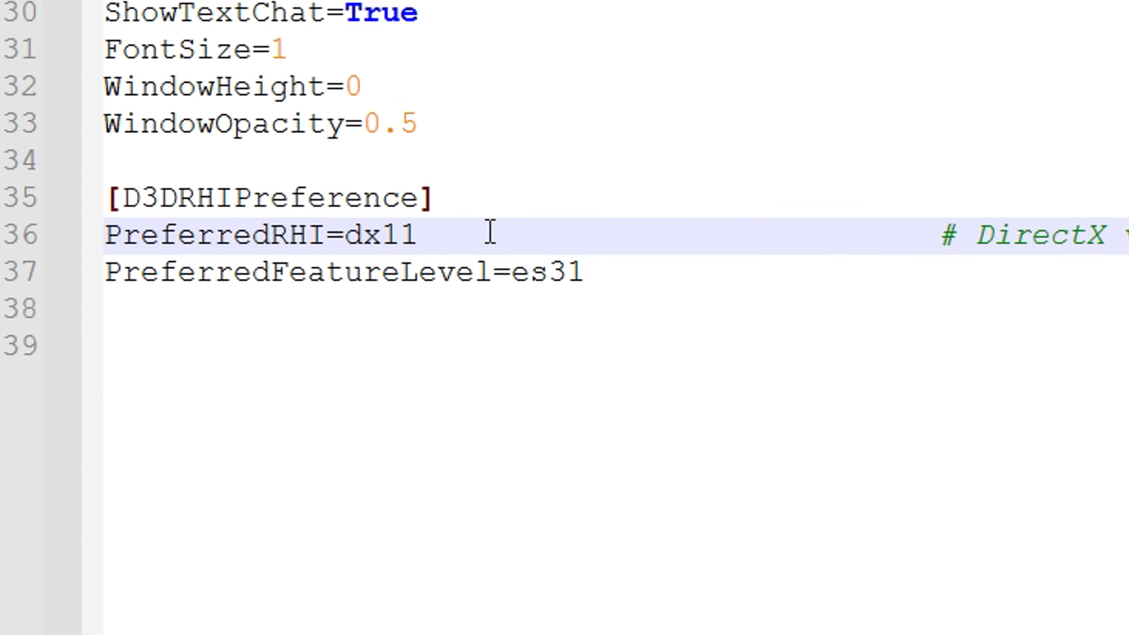
{"action": "left_click_drag", "start_coordinate": [461, 219], "coordinate": [75, 253]}
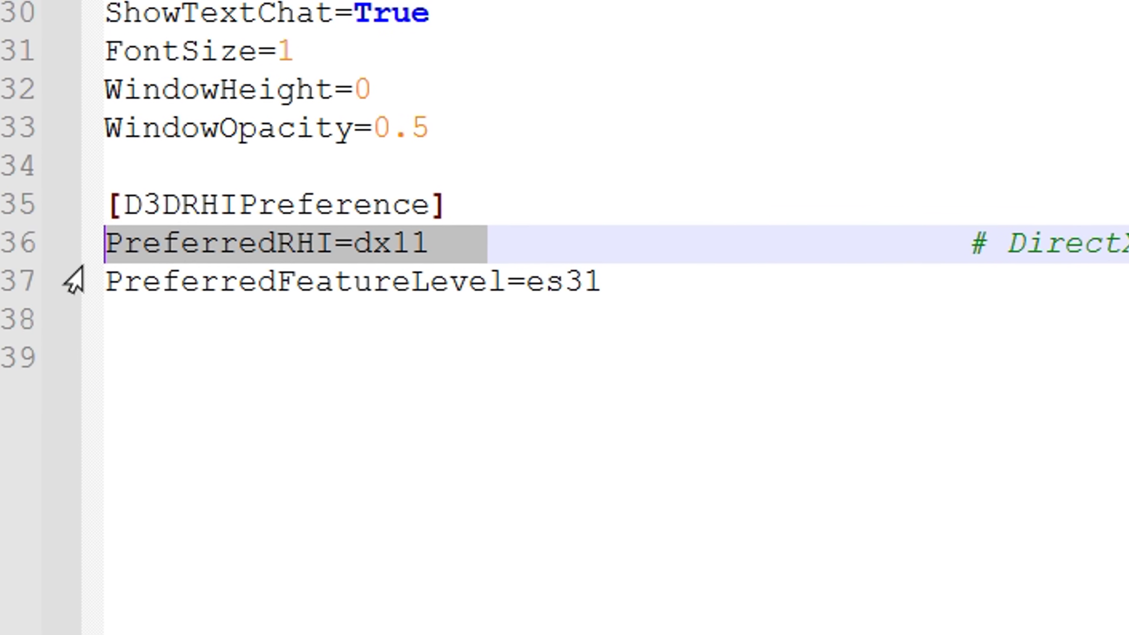
{"action": "left_click_drag", "start_coordinate": [625, 282], "coordinate": [86, 171]}
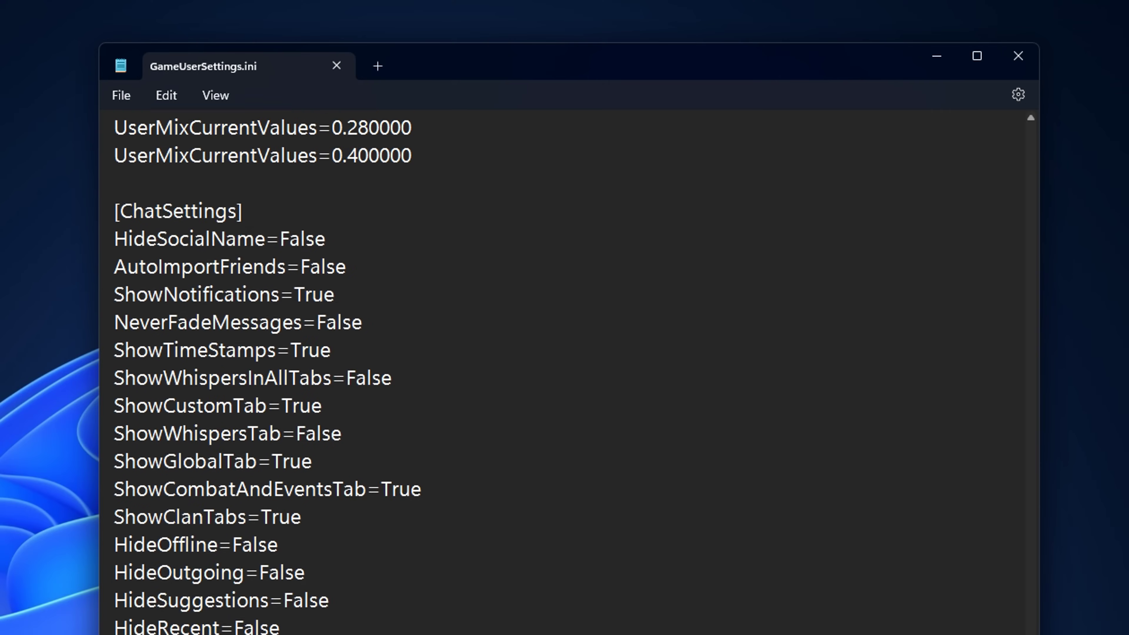
Step: Save GameUserSettings.ini and apply the Read-only attribute to the file in the WindowsClient folder
{"action": "scroll", "coordinate": [499, 583], "scroll_direction": "up", "scroll_amount": 5}
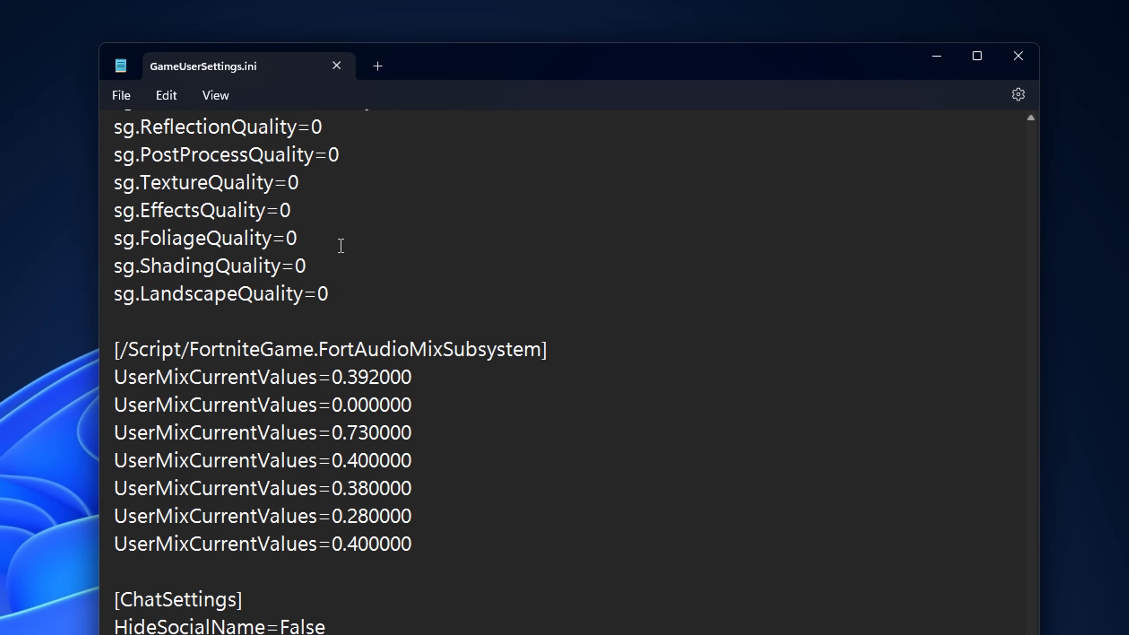
{"action": "left_click", "coordinate": [127, 96]}
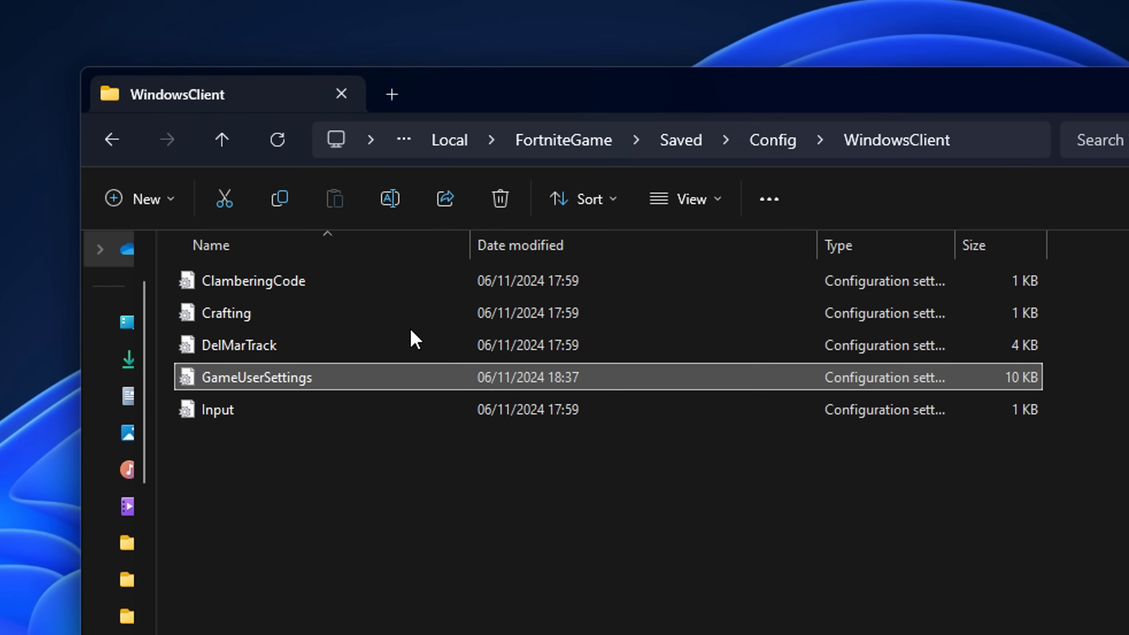
{"action": "right_click", "coordinate": [354, 384]}
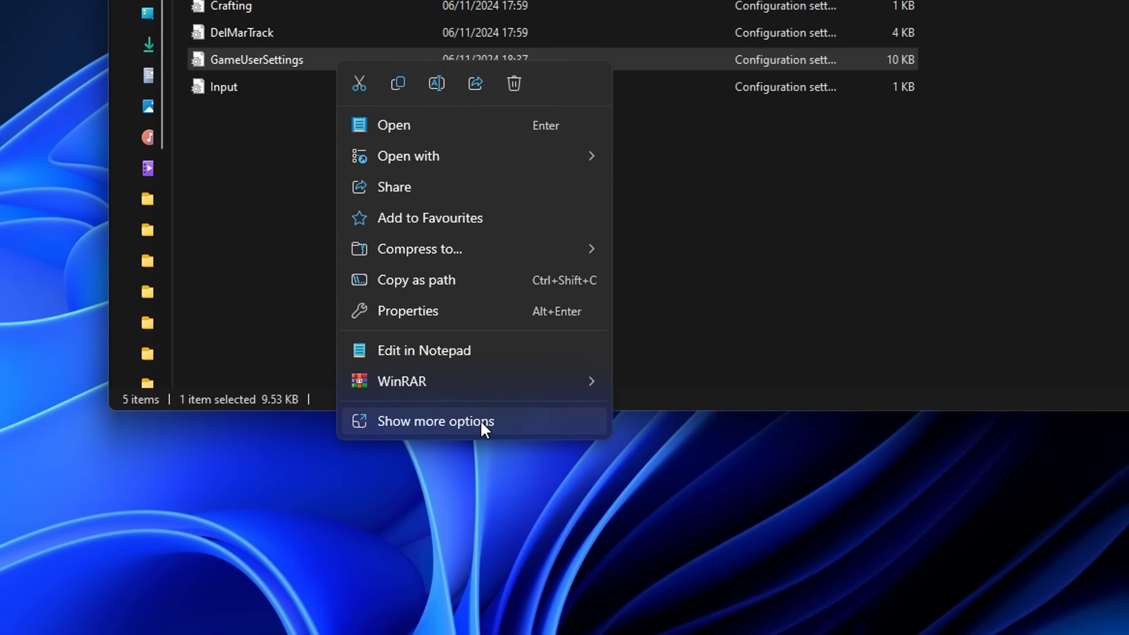
{"action": "left_click", "coordinate": [484, 427]}
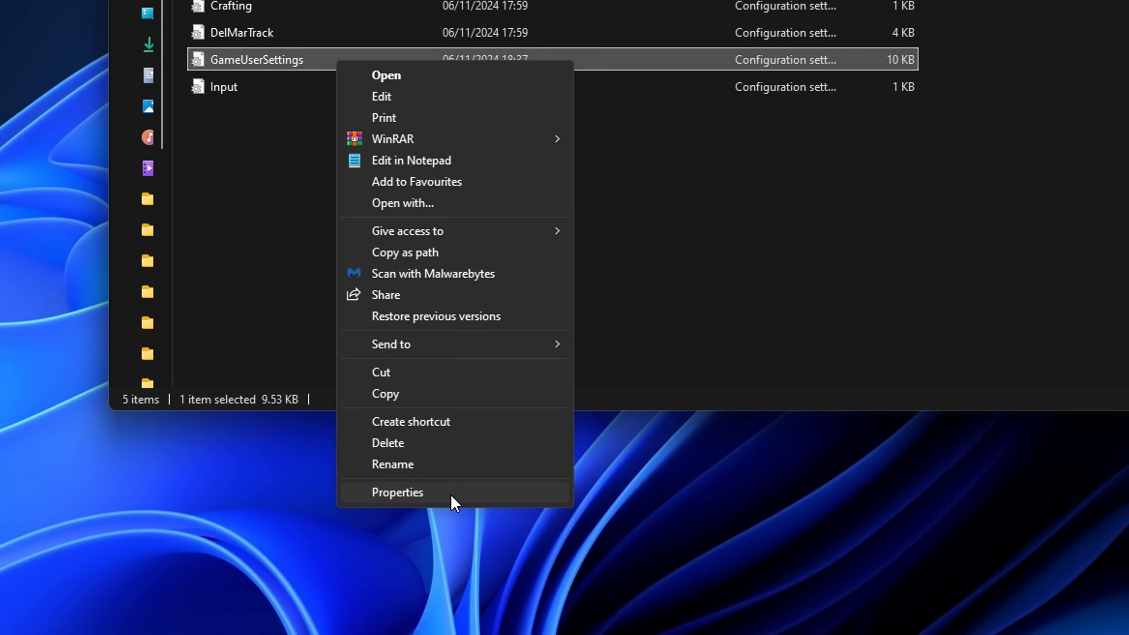
{"action": "left_click", "coordinate": [451, 500]}
{"action": "left_click", "coordinate": [473, 428]}
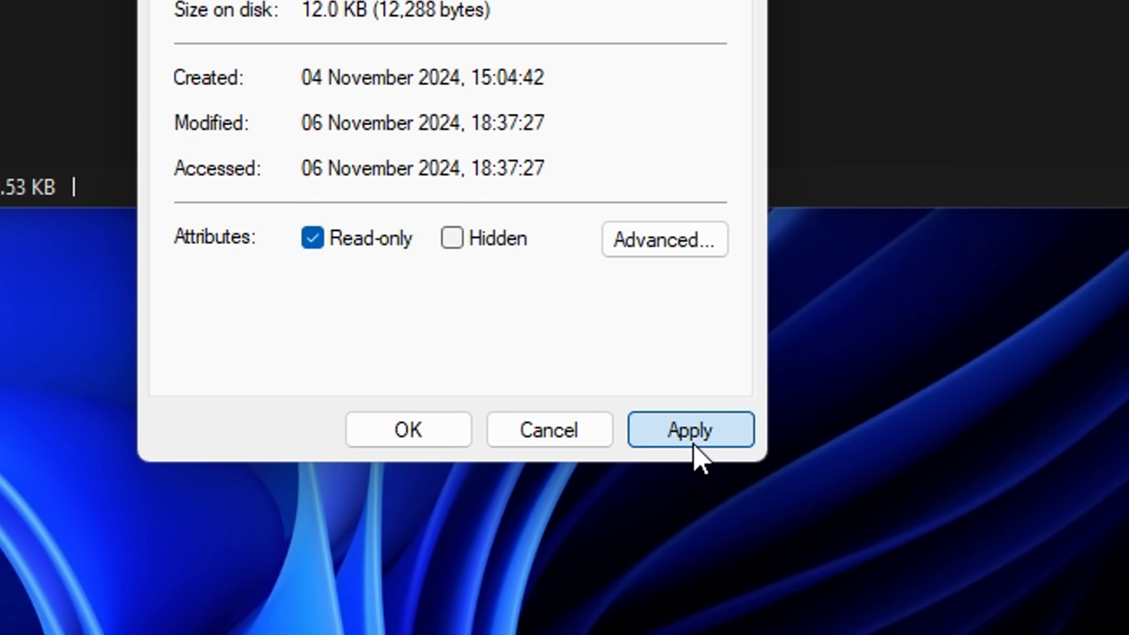
{"action": "left_click", "coordinate": [652, 538]}
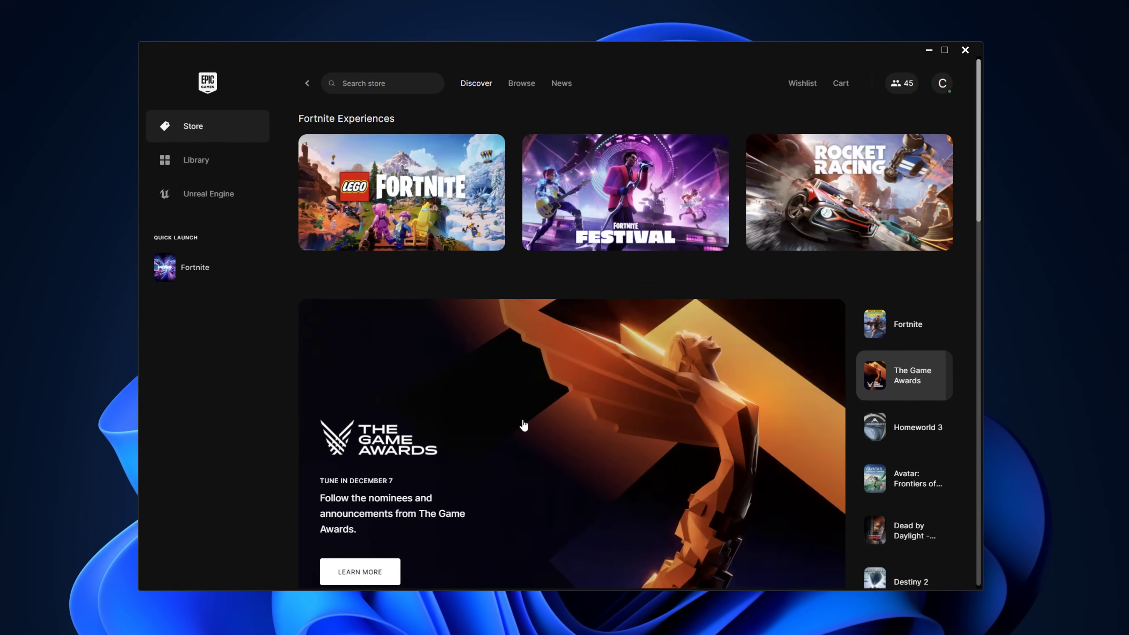
Step: Switch to the Epic Games Launcher settings and disable the free game and the news and special offer desktop notifications
{"action": "left_click", "coordinate": [943, 83]}
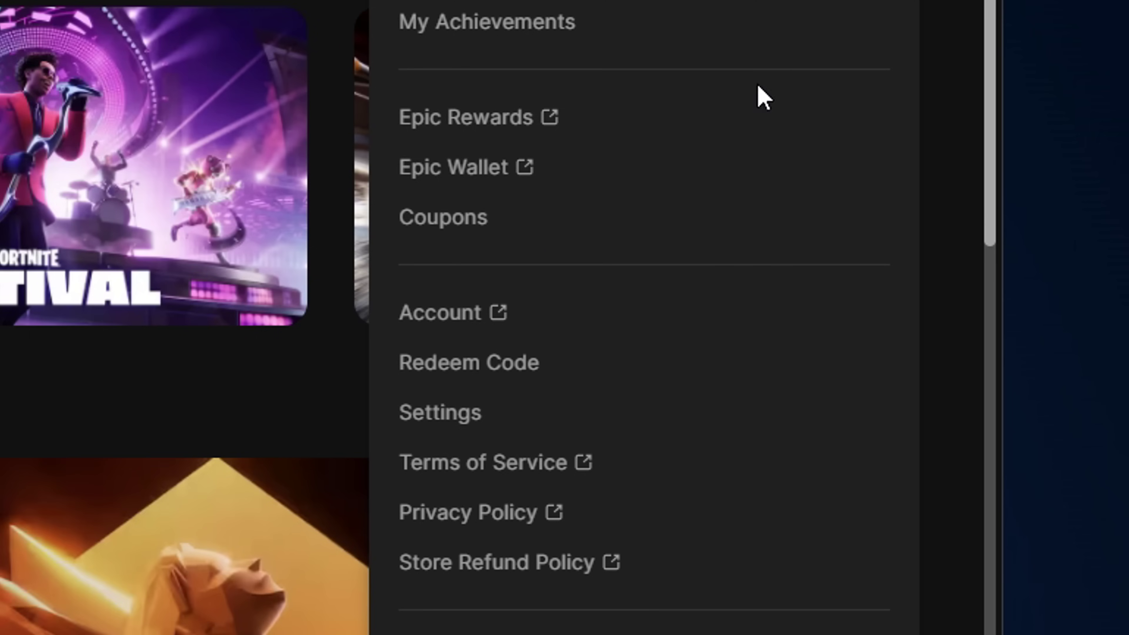
{"action": "left_click", "coordinate": [447, 416]}
{"action": "scroll", "coordinate": [377, 276], "scroll_direction": "down", "scroll_amount": 1}
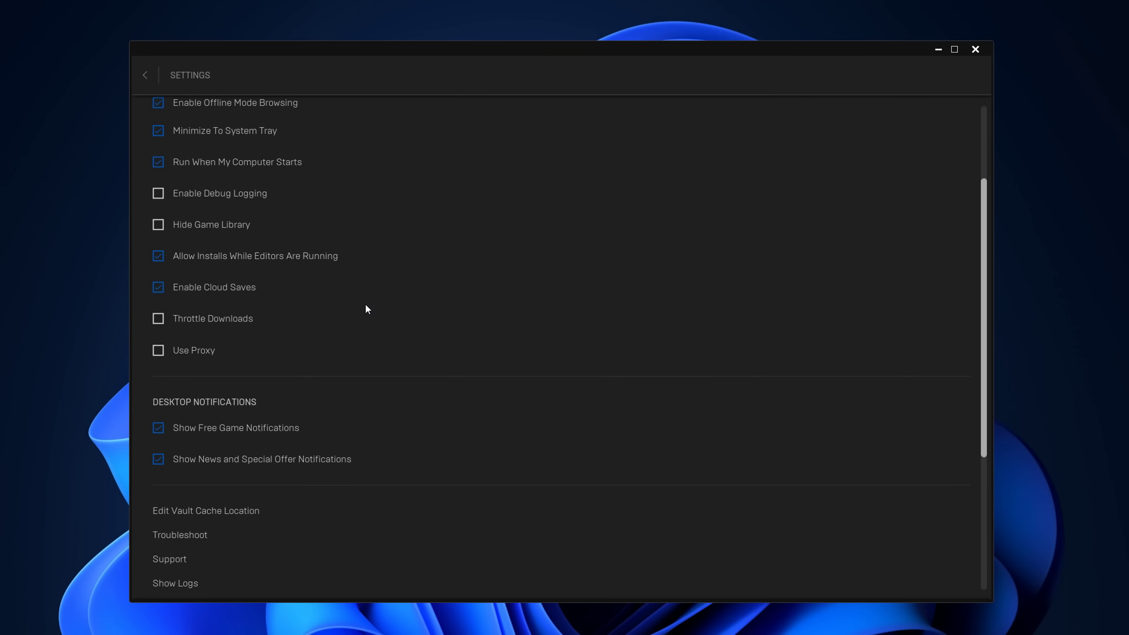
{"action": "left_click", "coordinate": [158, 428]}
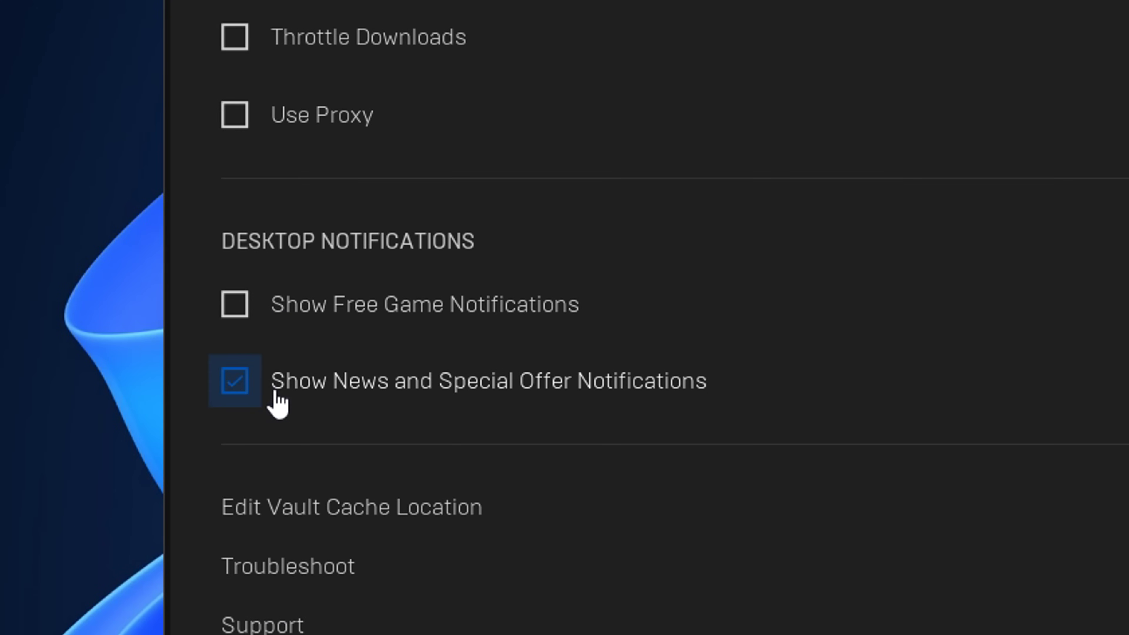
{"action": "left_click", "coordinate": [230, 393]}
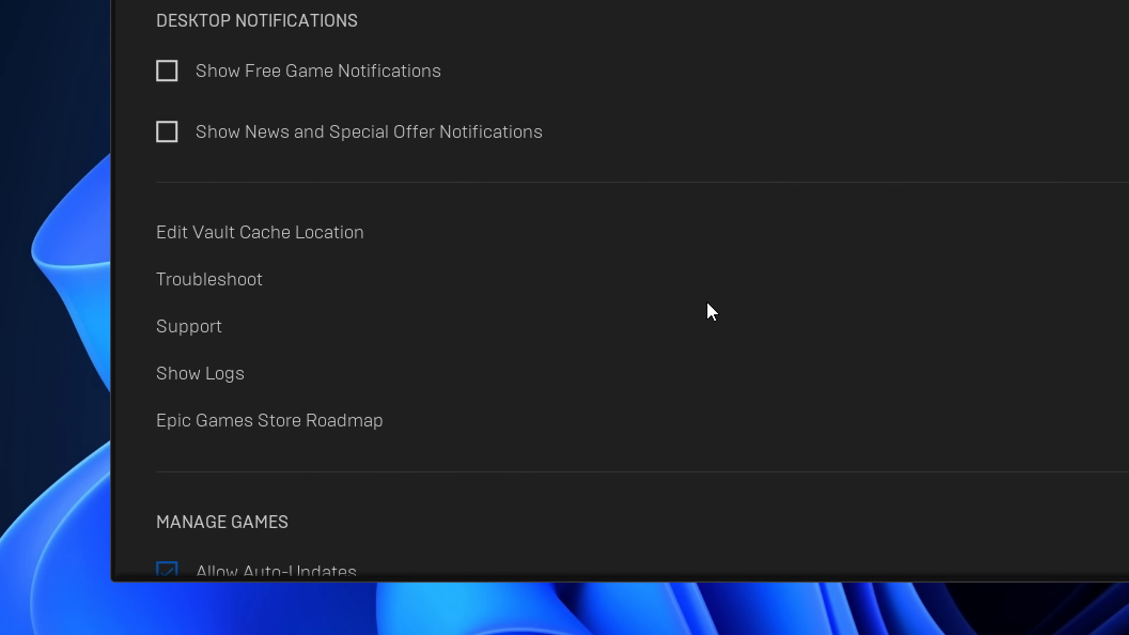
Step: Enable additional command line arguments for Fortnite and enter "-LANPLAY -NOSPLASH -USEALLAVAILABLECORES"
{"action": "scroll", "coordinate": [707, 307], "scroll_direction": "down", "scroll_amount": 5}
{"action": "left_click", "coordinate": [573, 378]}
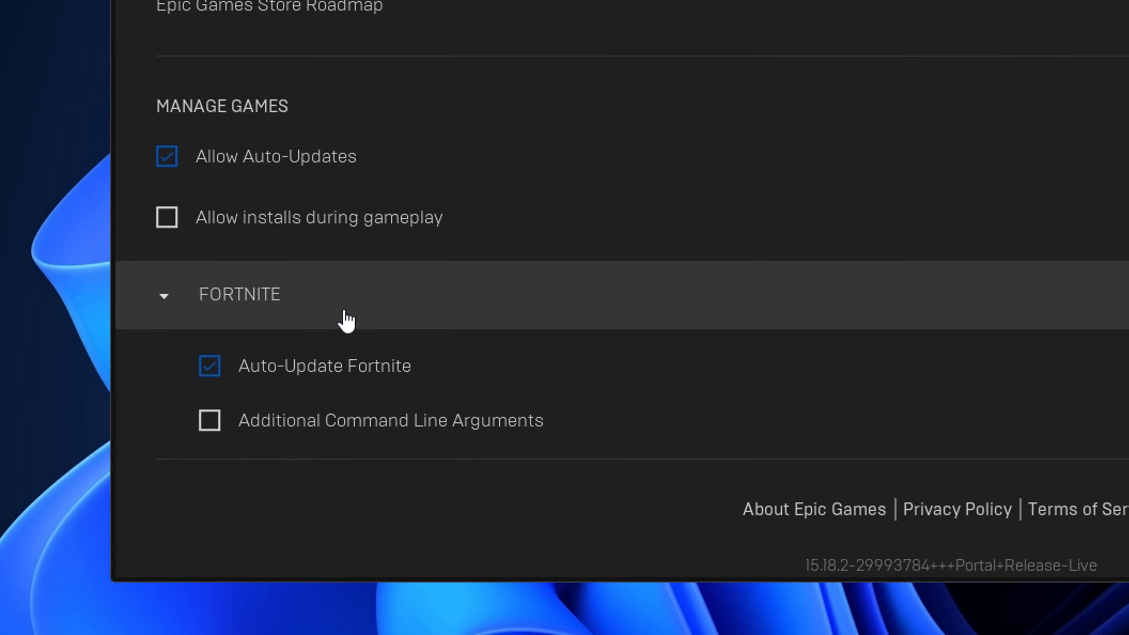
{"action": "left_click", "coordinate": [217, 430]}
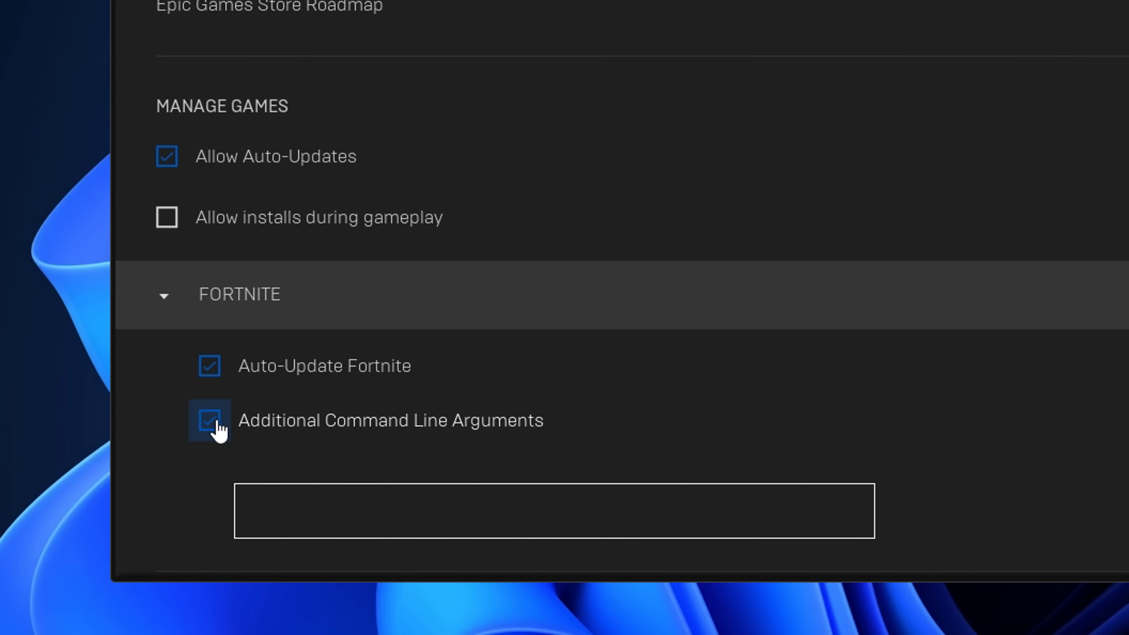
{"action": "scroll", "coordinate": [325, 437], "scroll_direction": "down", "scroll_amount": 1}
{"action": "type", "text": "-LANPLAY -NOSPLASH -USEALLAVAILABLECORES"}
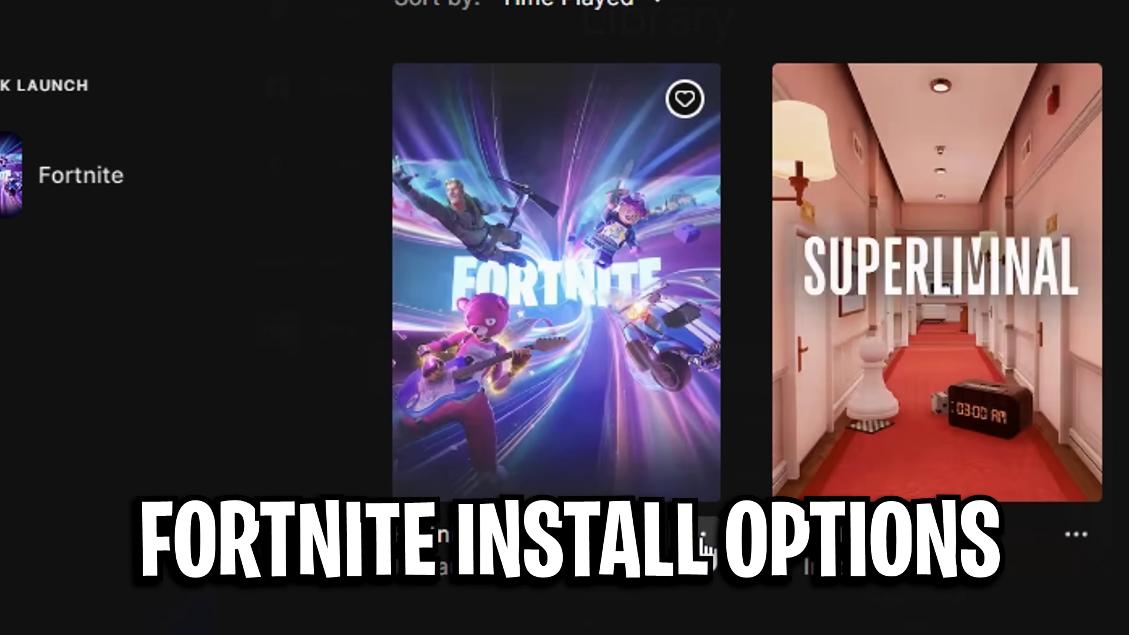
Step: Deselect Fortnite Save the World, High Resolution Textures and DirectX 12 Shaders in Fortnite's installation options
{"action": "left_click", "coordinate": [696, 524]}
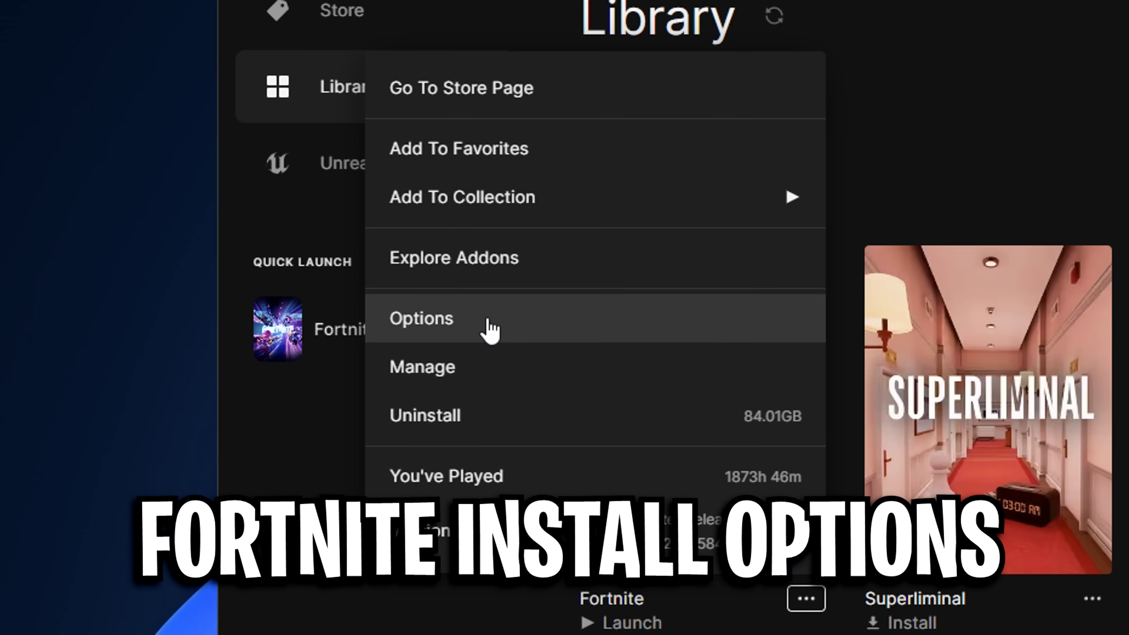
{"action": "left_click", "coordinate": [489, 323]}
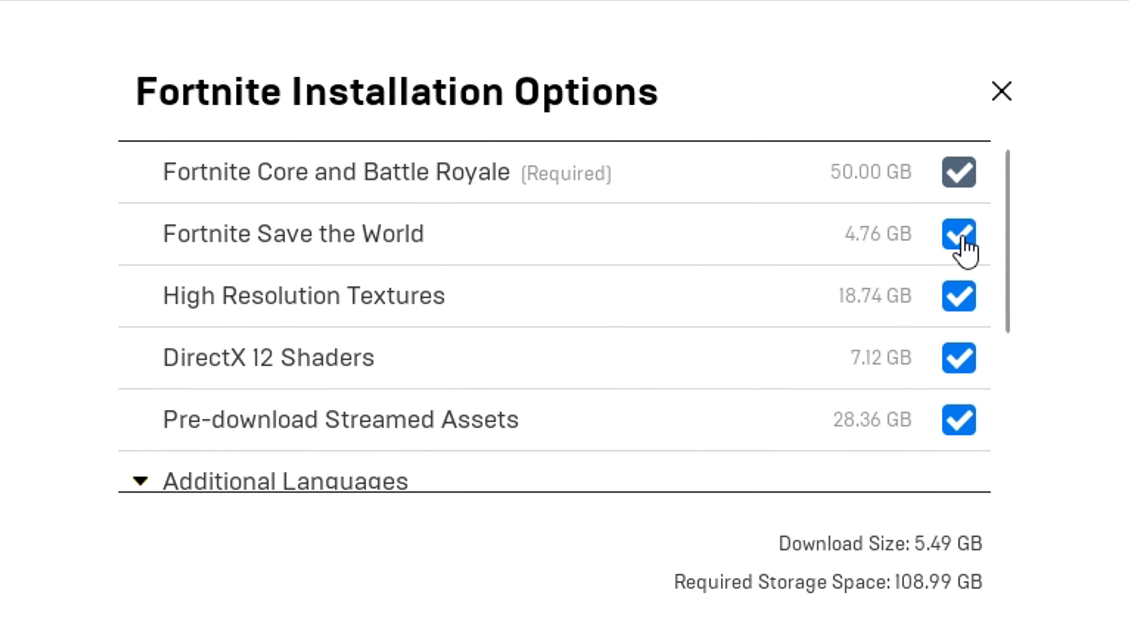
{"action": "left_click", "coordinate": [960, 236]}
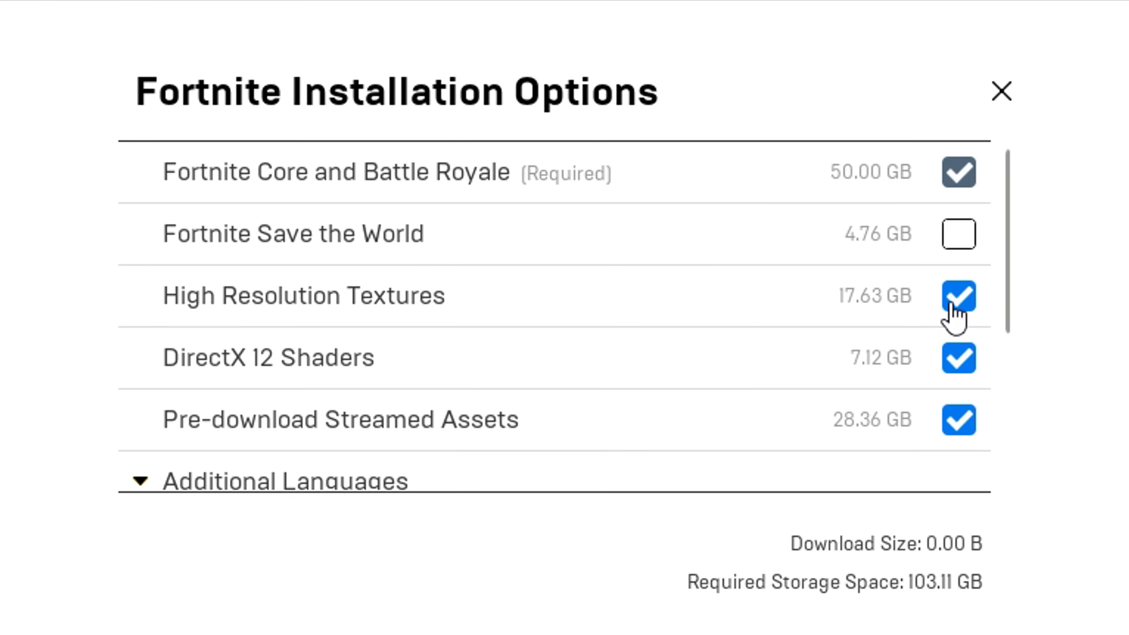
{"action": "left_click", "coordinate": [968, 307]}
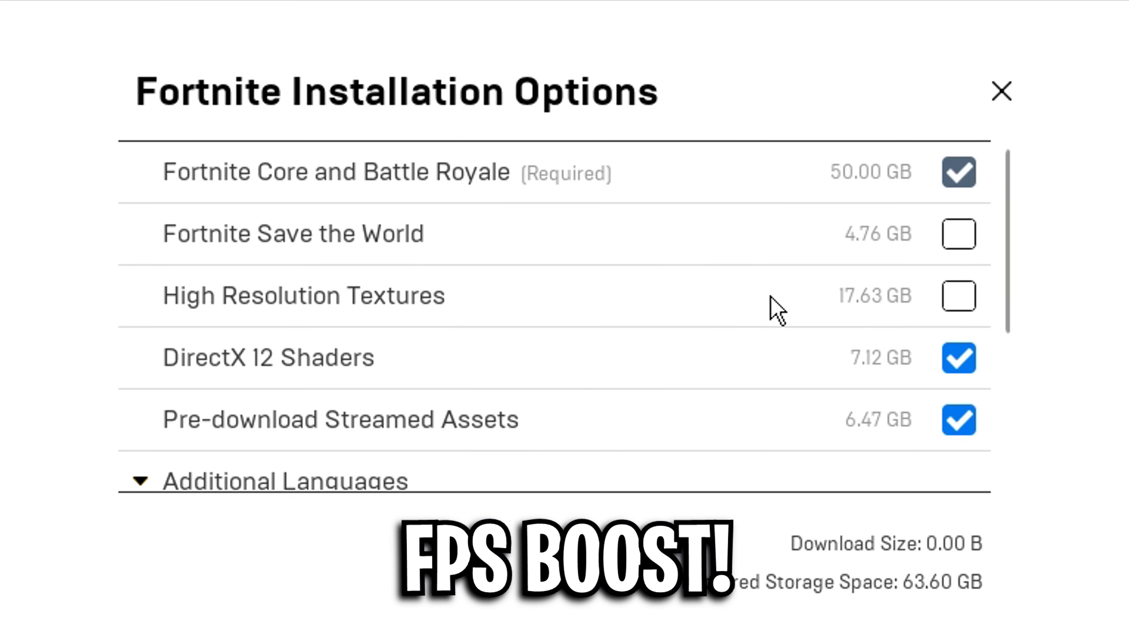
{"action": "mouse_move", "coordinate": [300, 376]}
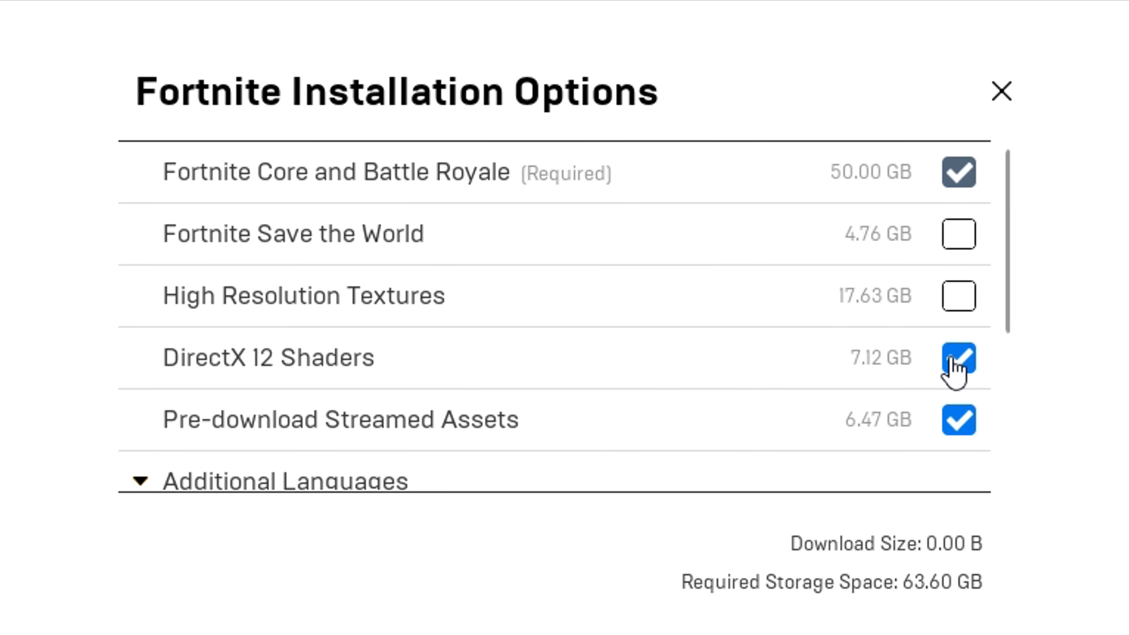
{"action": "left_click", "coordinate": [956, 362]}
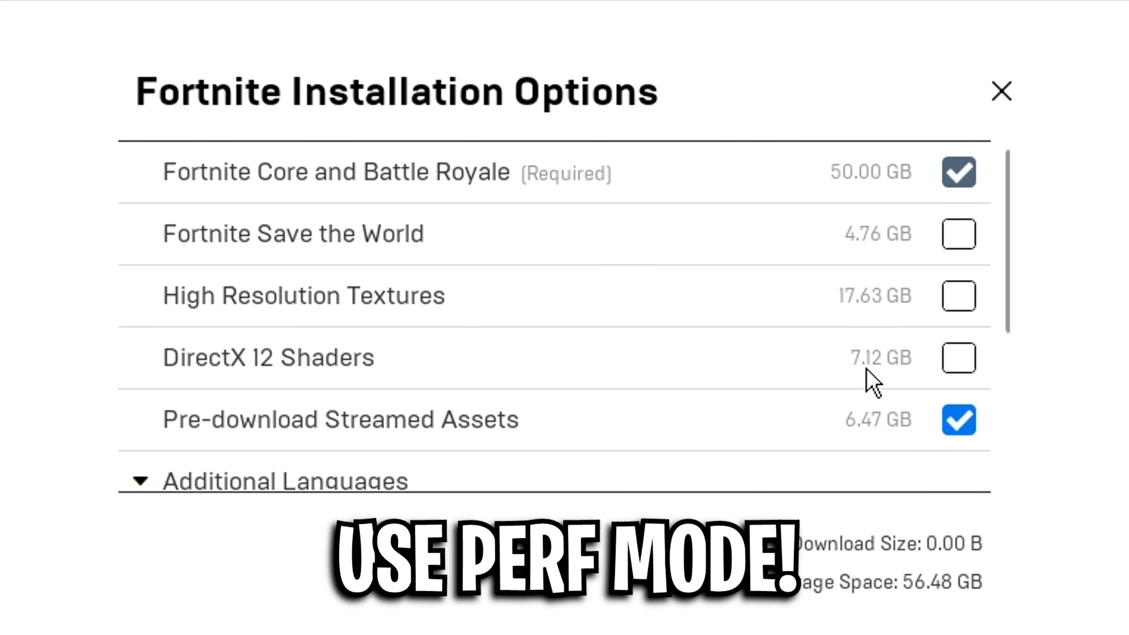
{"action": "scroll", "coordinate": [929, 376], "scroll_direction": "down", "scroll_amount": 2}
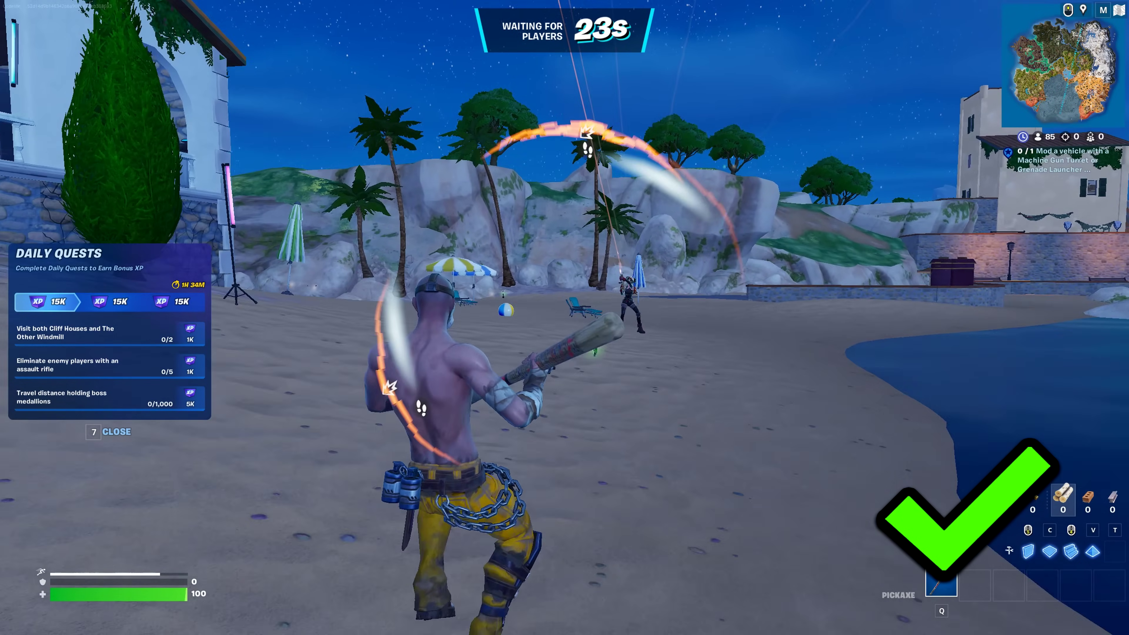
{"action": "key", "text": "w"}
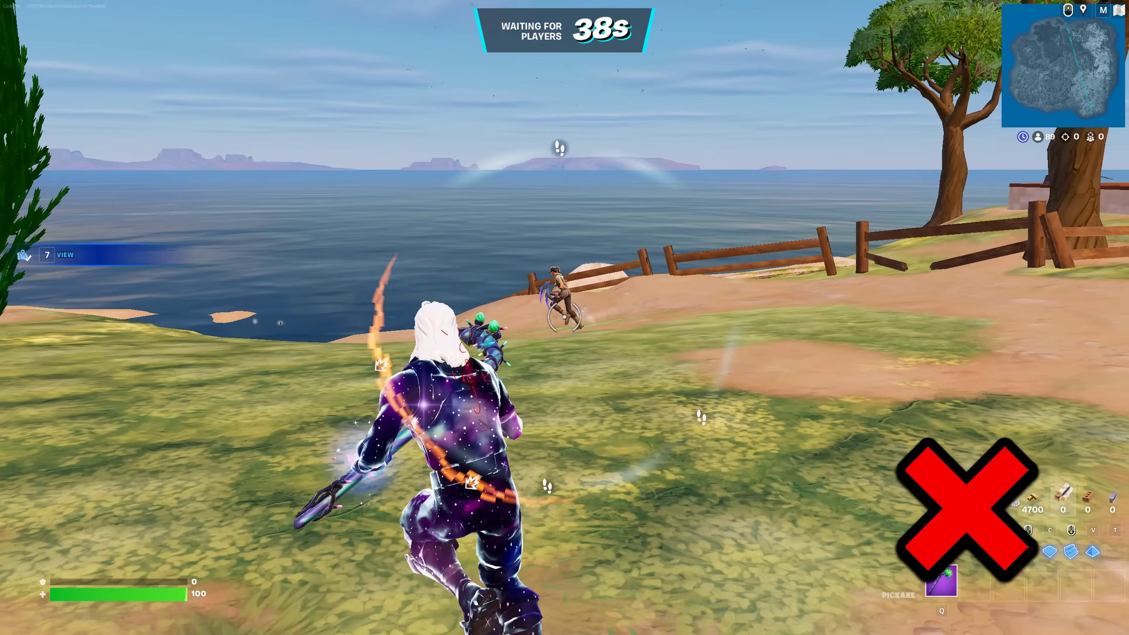
{"action": "key", "text": "w"}
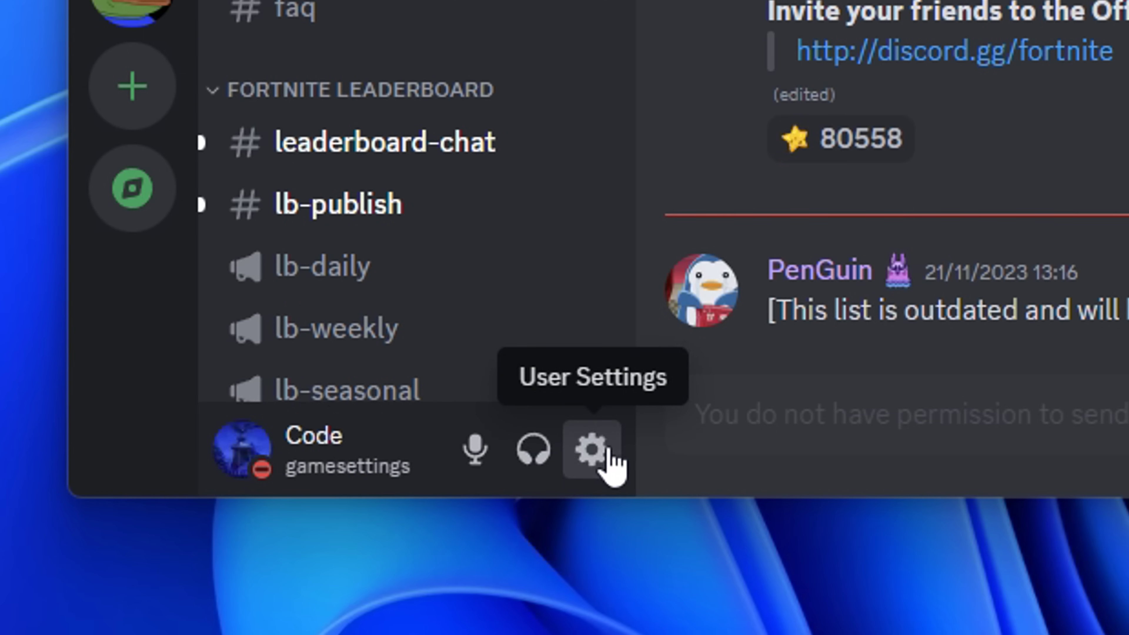
Step: Switch to Discord and turn off Hardware Acceleration in the Advanced user settings
{"action": "left_click", "coordinate": [604, 451]}
{"action": "left_click", "coordinate": [466, 328]}
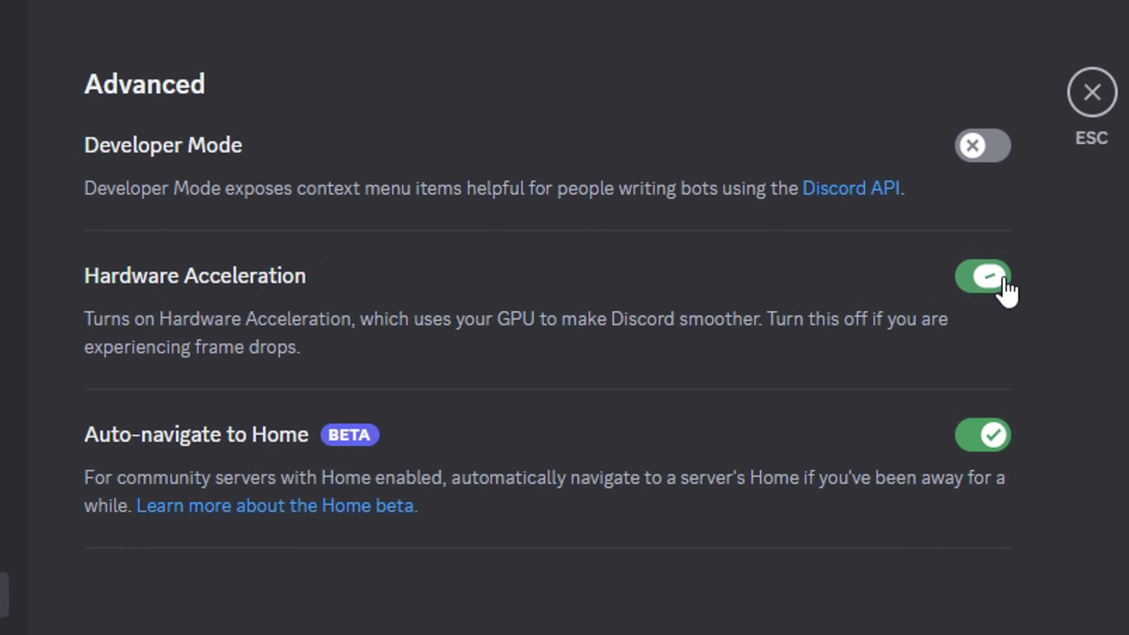
{"action": "left_click", "coordinate": [1018, 278]}
{"action": "left_click", "coordinate": [822, 416]}
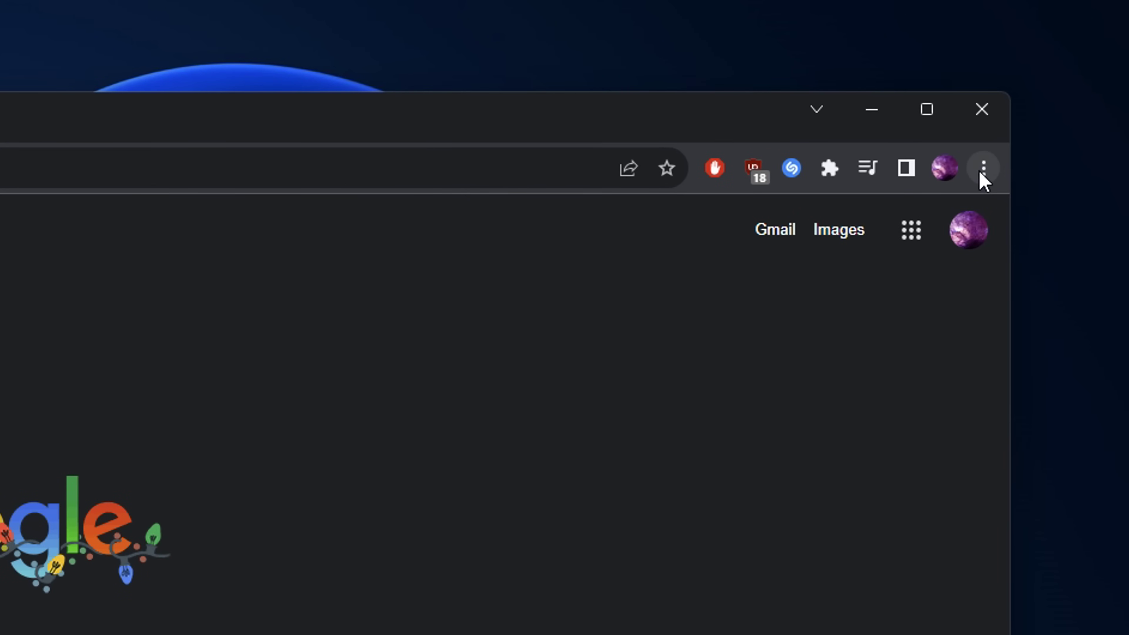
Step: Switch to Chrome and open the System section of its settings
{"action": "left_click", "coordinate": [1018, 104]}
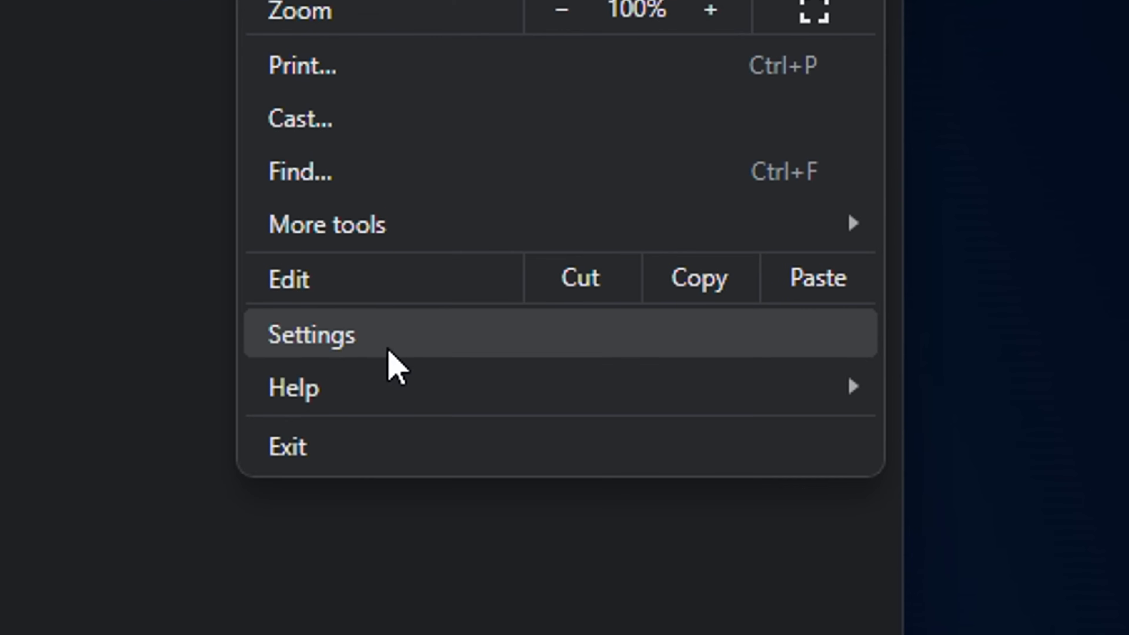
{"action": "left_click", "coordinate": [596, 335]}
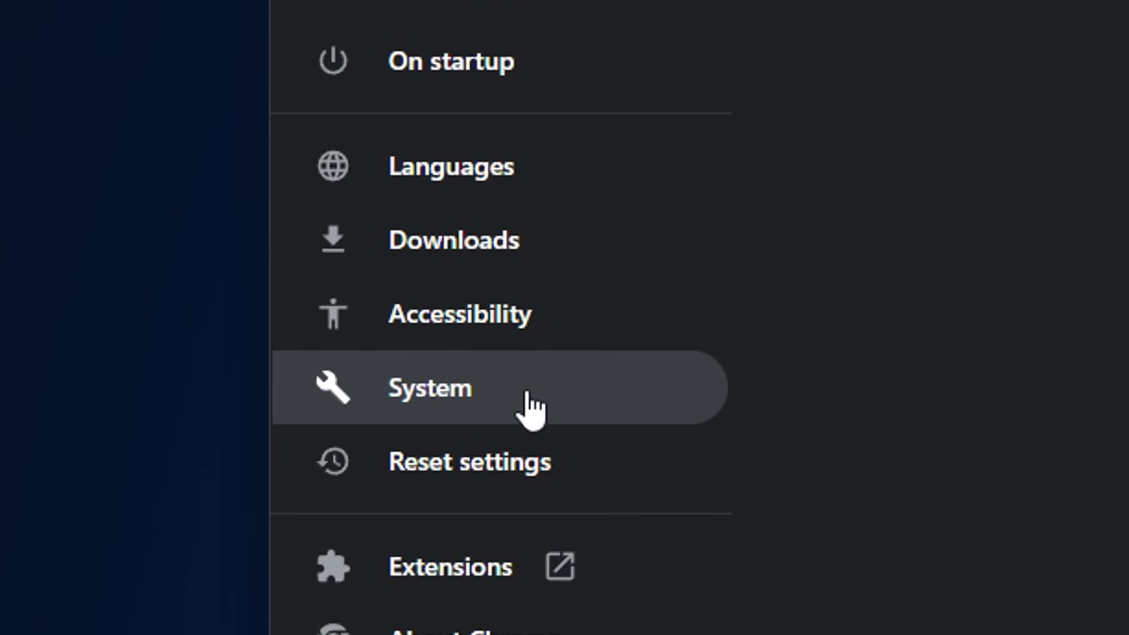
{"action": "left_click", "coordinate": [576, 271]}
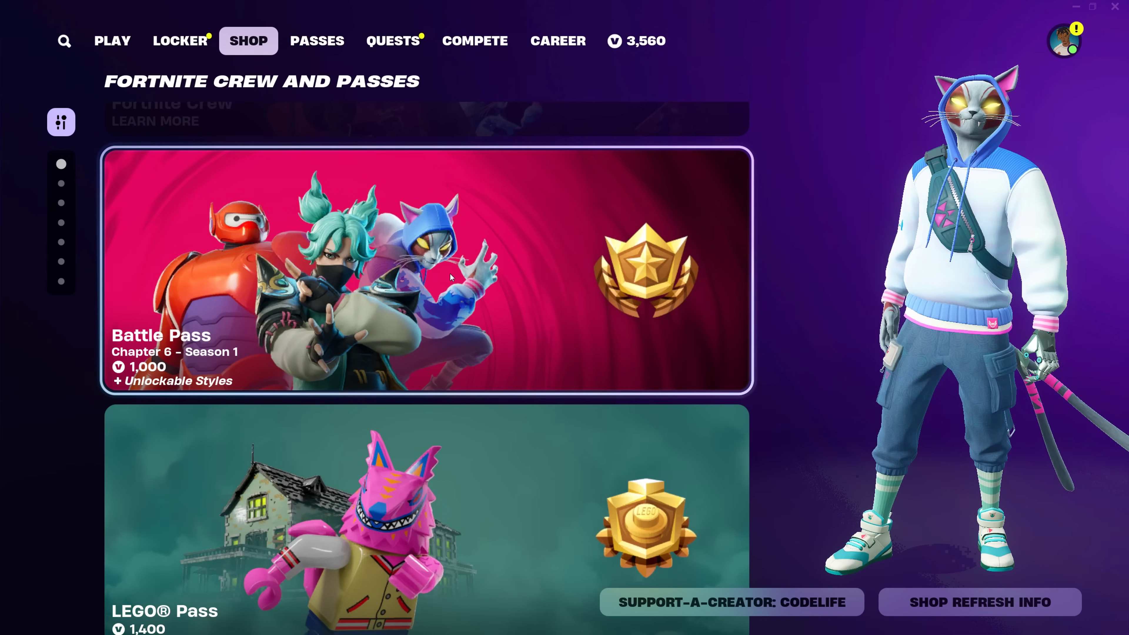
Step: Open the Chapter 6 Season 1 Battle Pass page in Fortnite's shop
{"action": "left_click", "coordinate": [450, 272]}
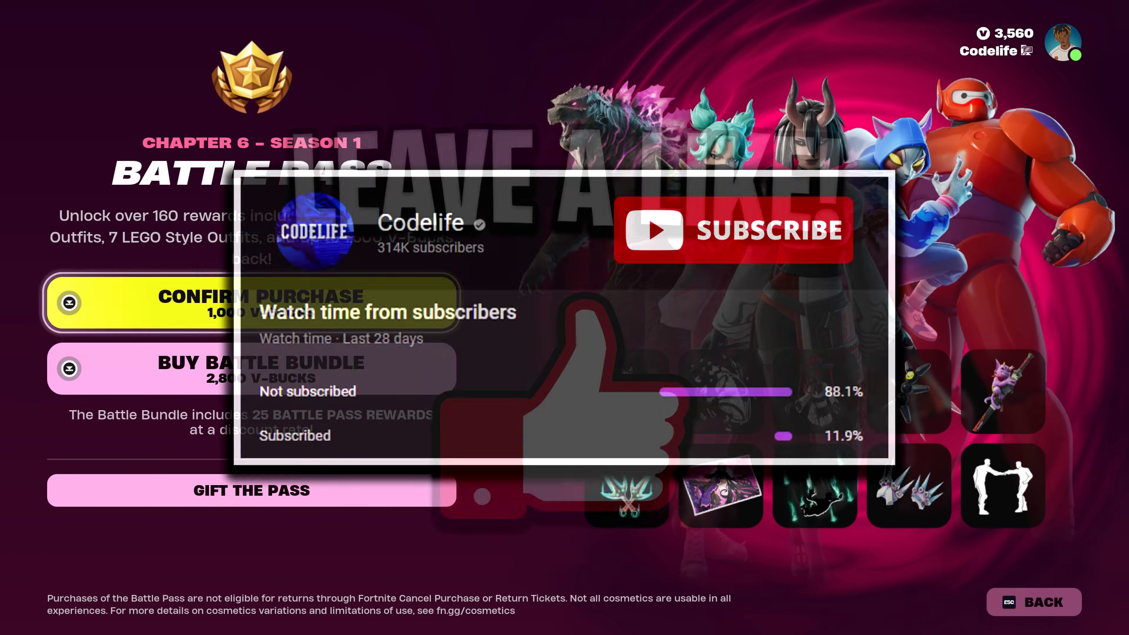